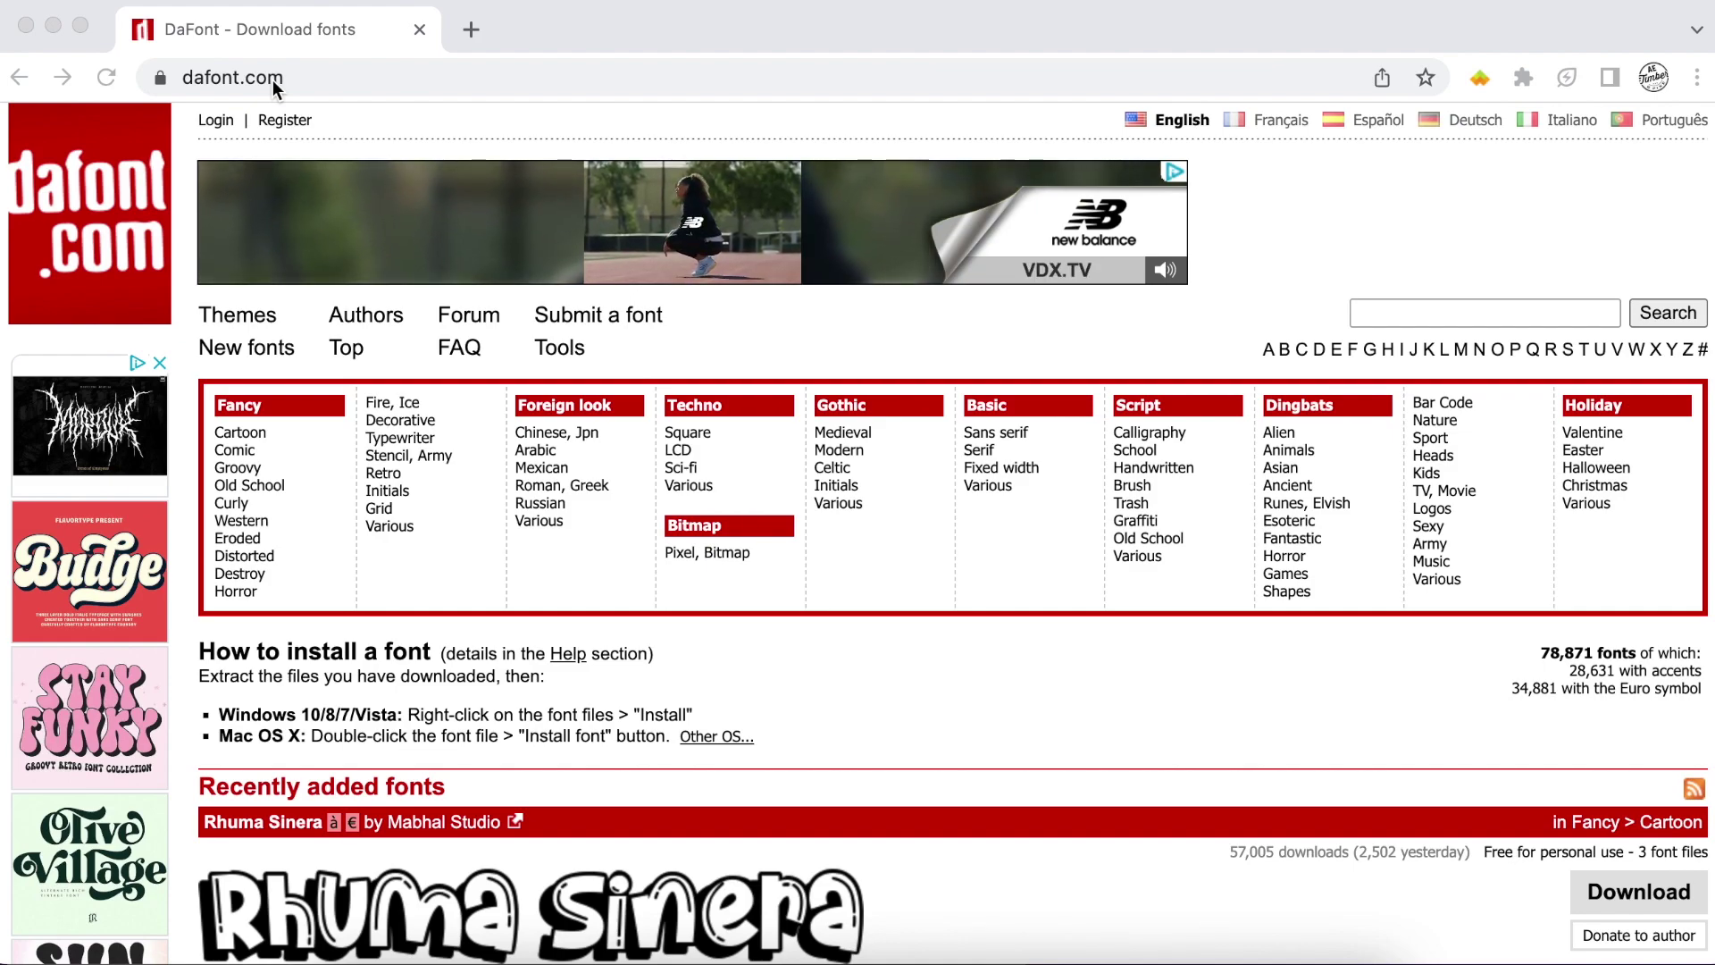
Search DaFont for 'varsity' fonts
click(1507, 319)
click(1505, 314)
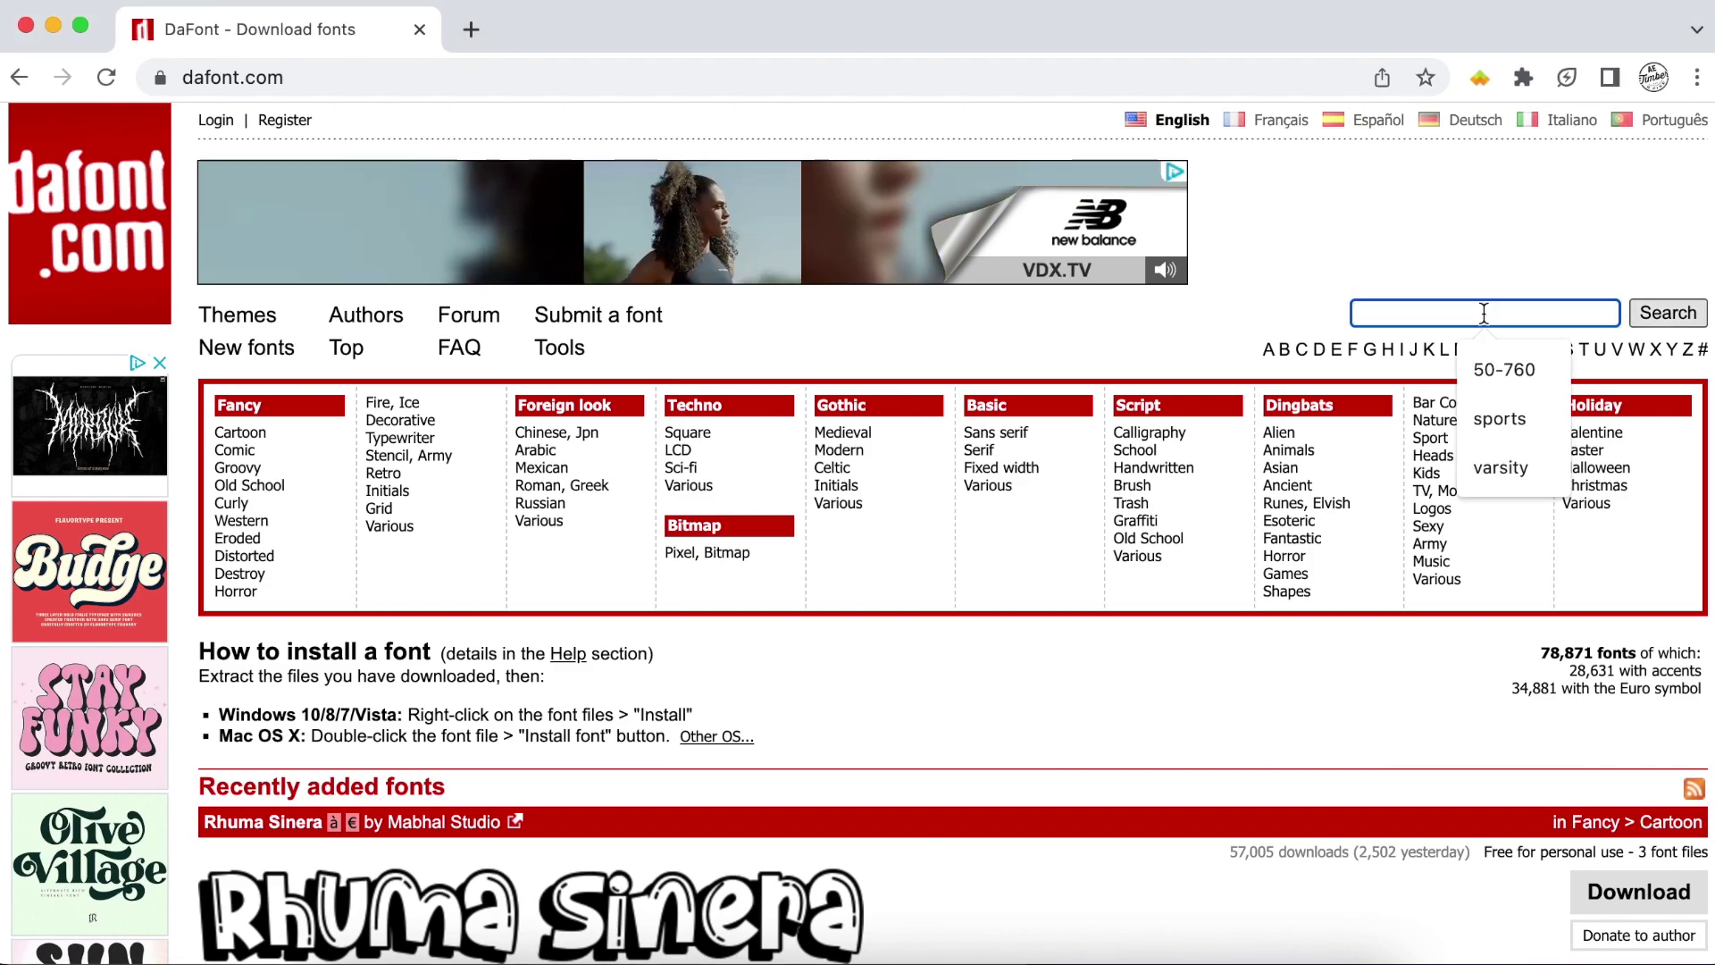
text(varisi)
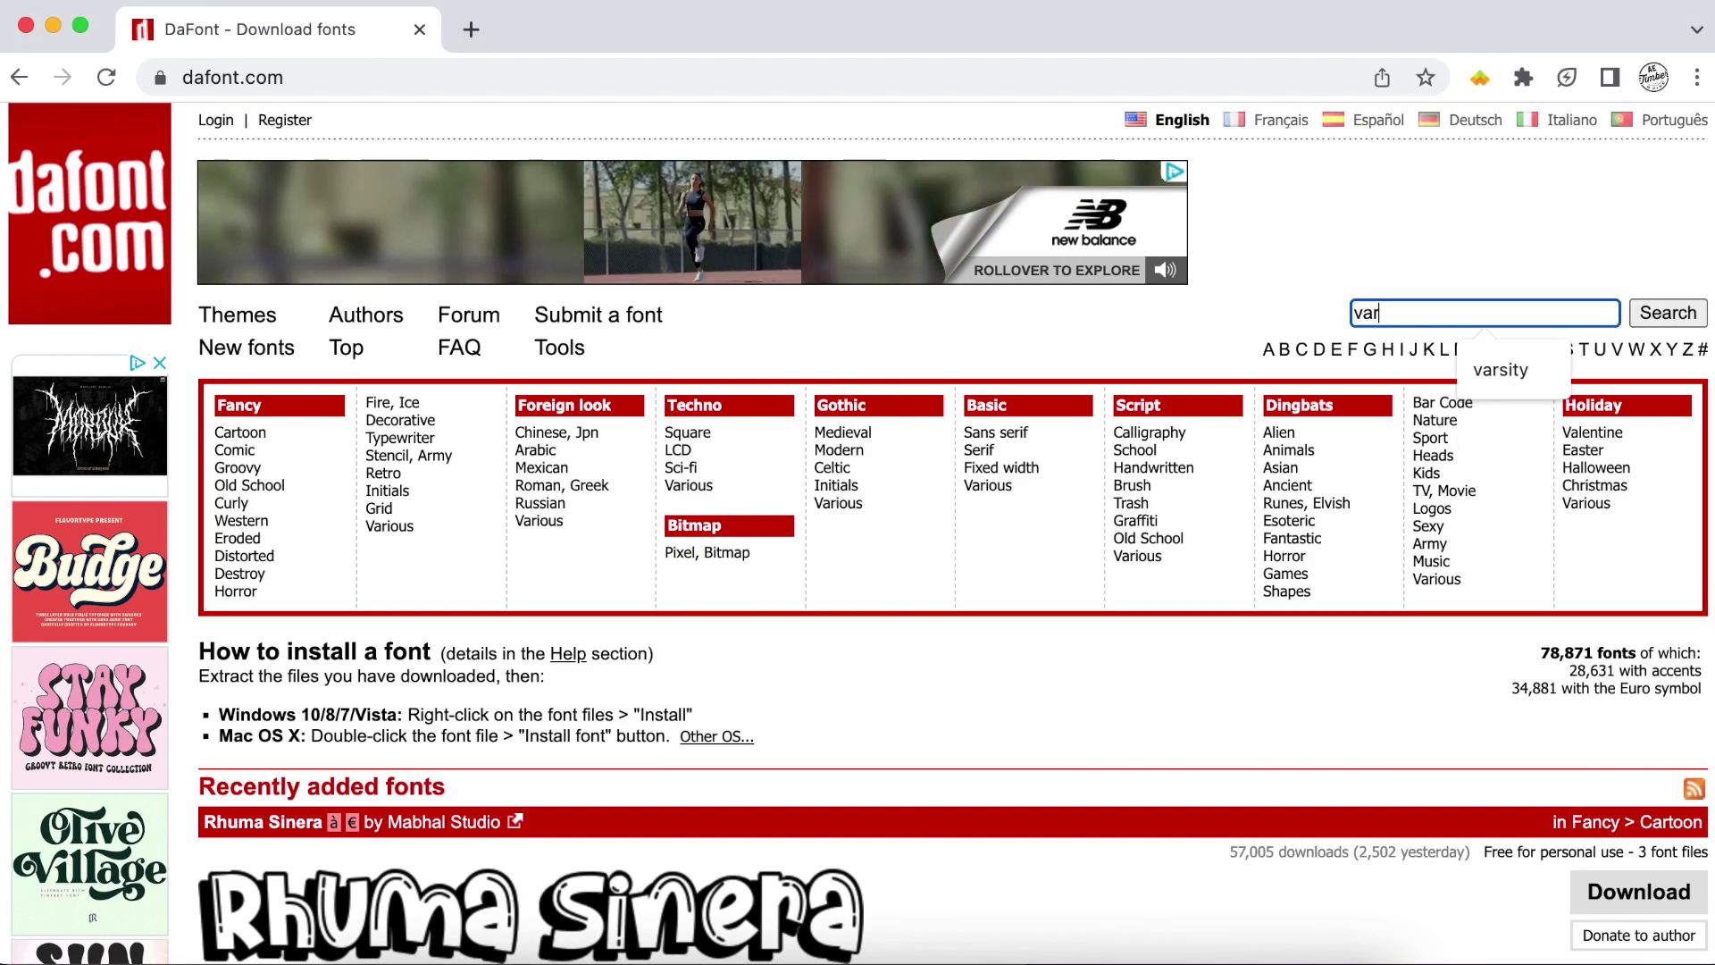
key(BackSpace)
key(BackSpace)
key(BackSpace)
text(sity)
key(Return)
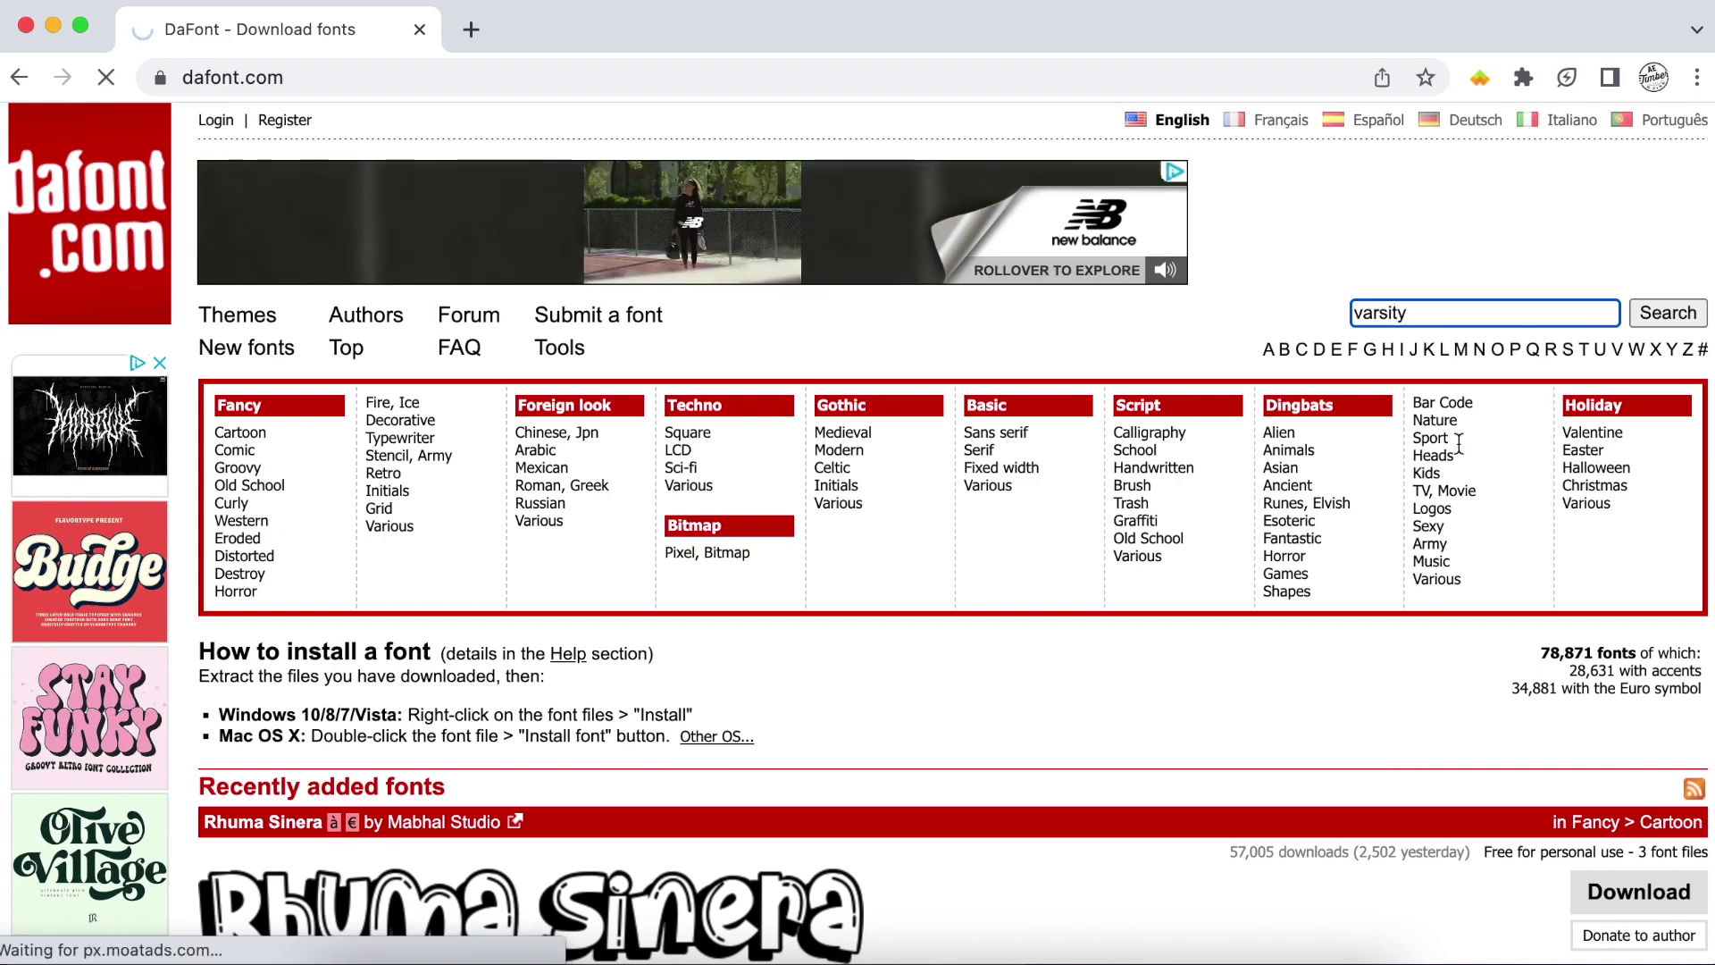
Download the first Varsity font in the search results
scroll(784, 593, down, 5)
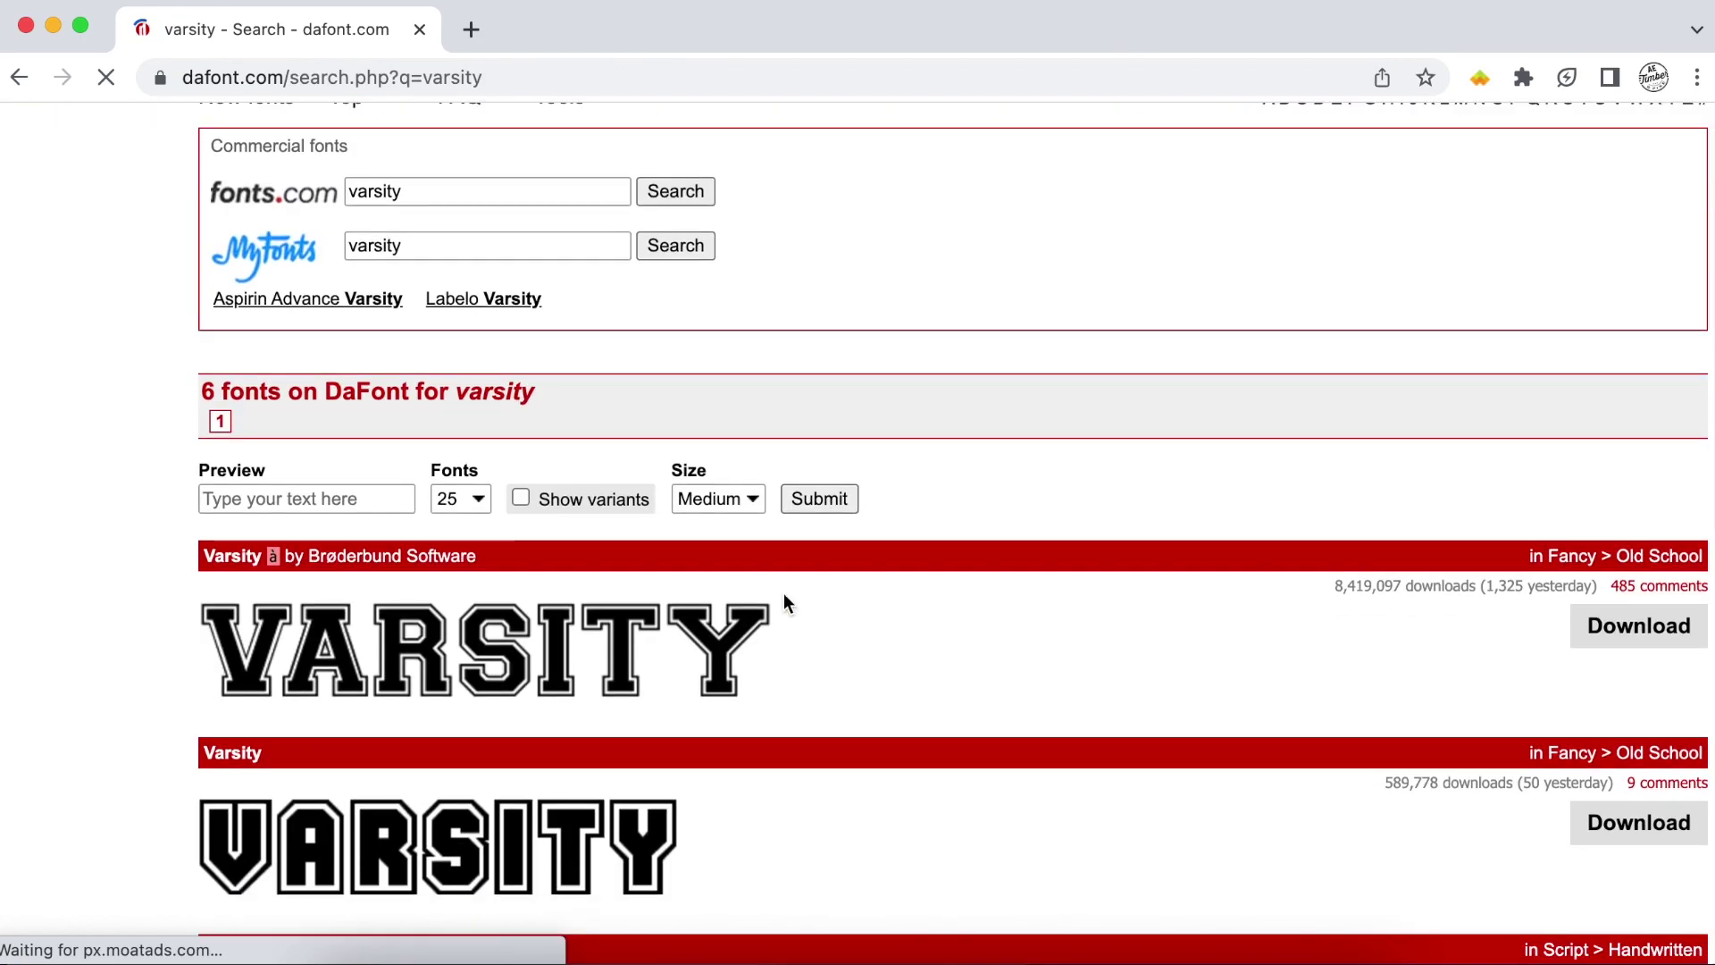
scroll(784, 597, down, 3)
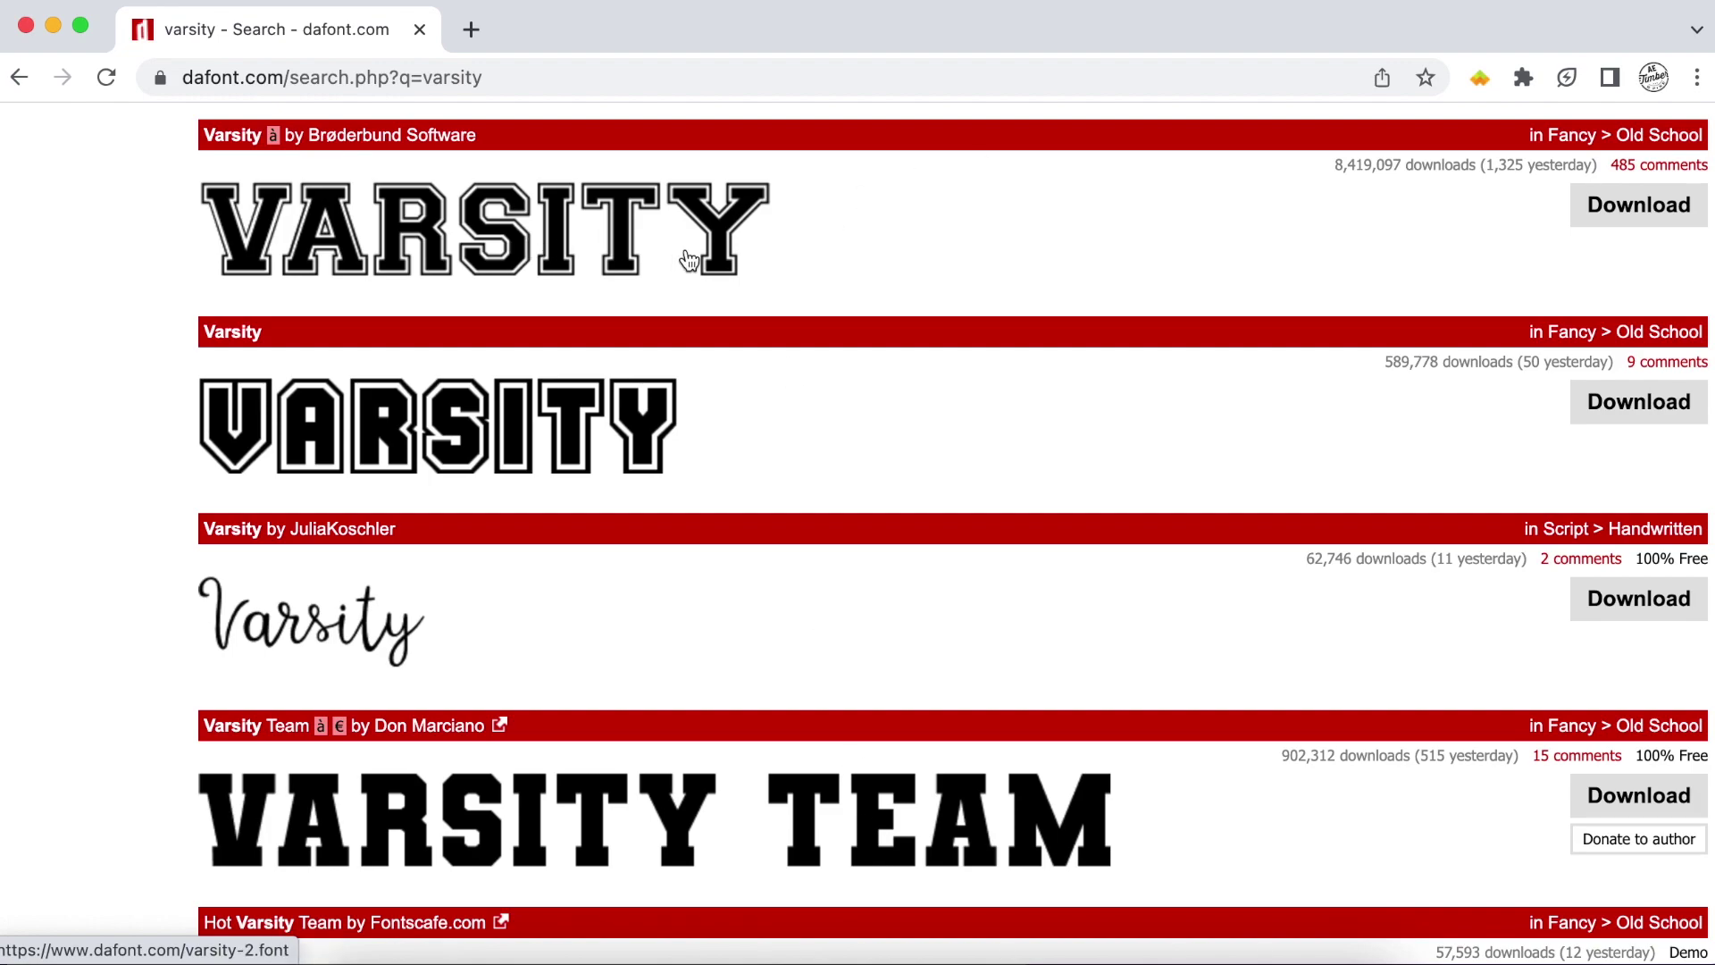
click(1599, 210)
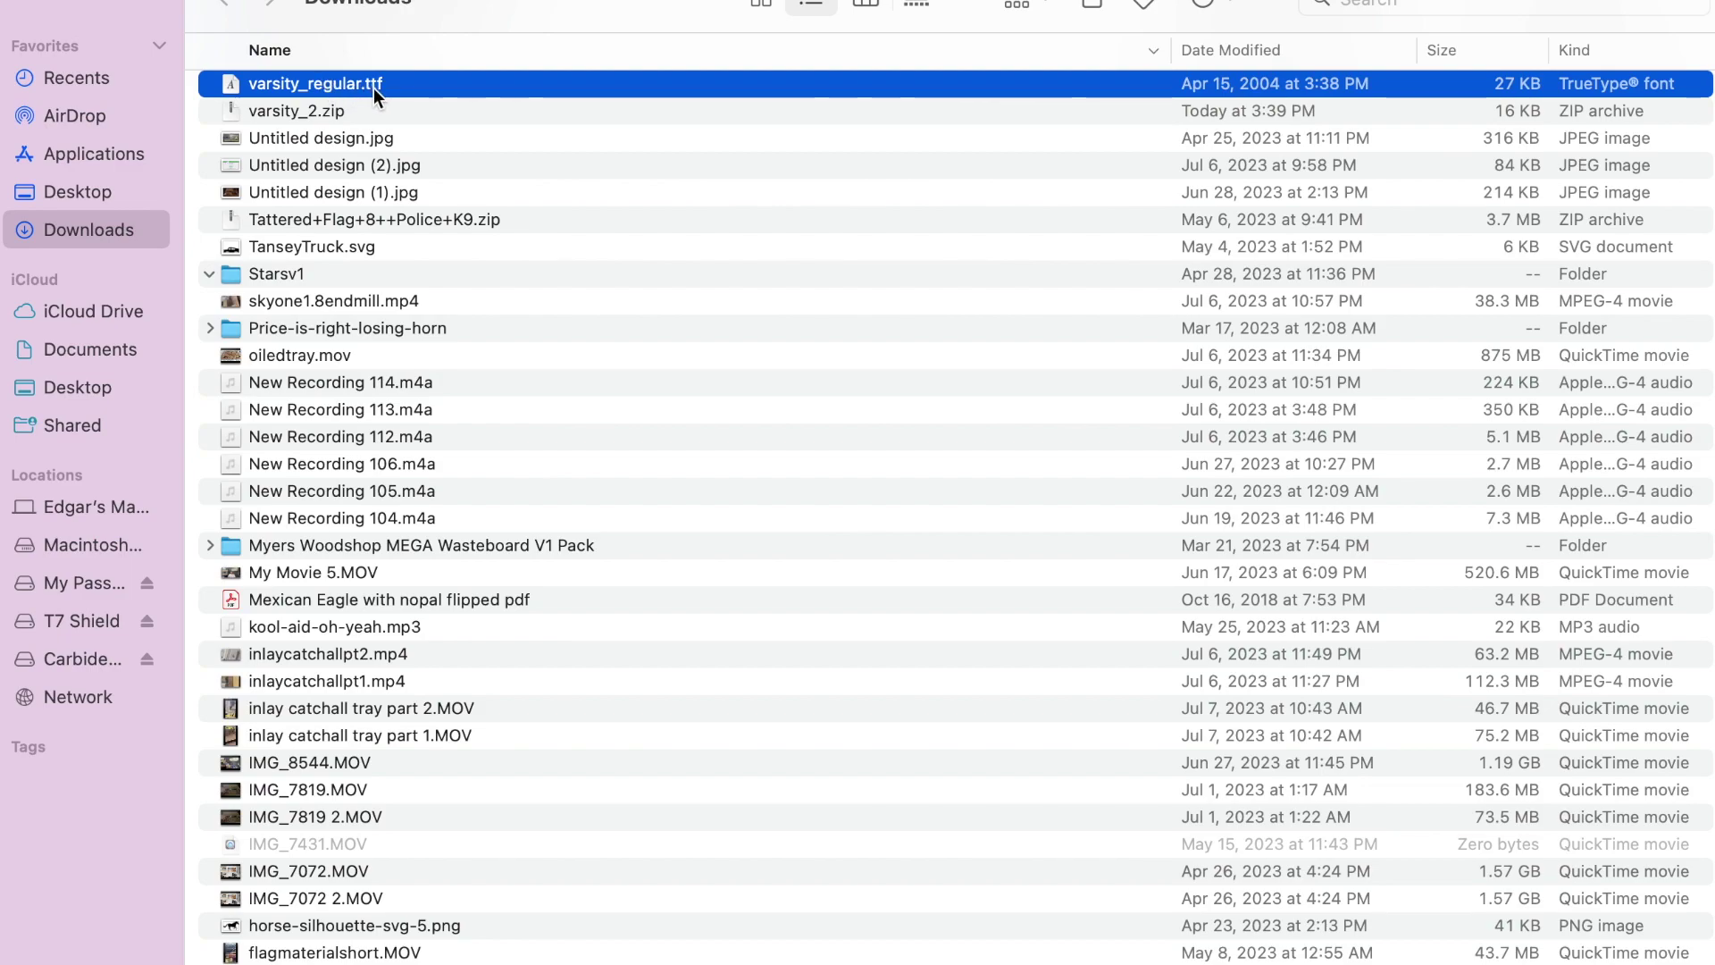
Open varsity_regular.ttf from Downloads in the font preview and install Varsity on the Mac
key(super+d)
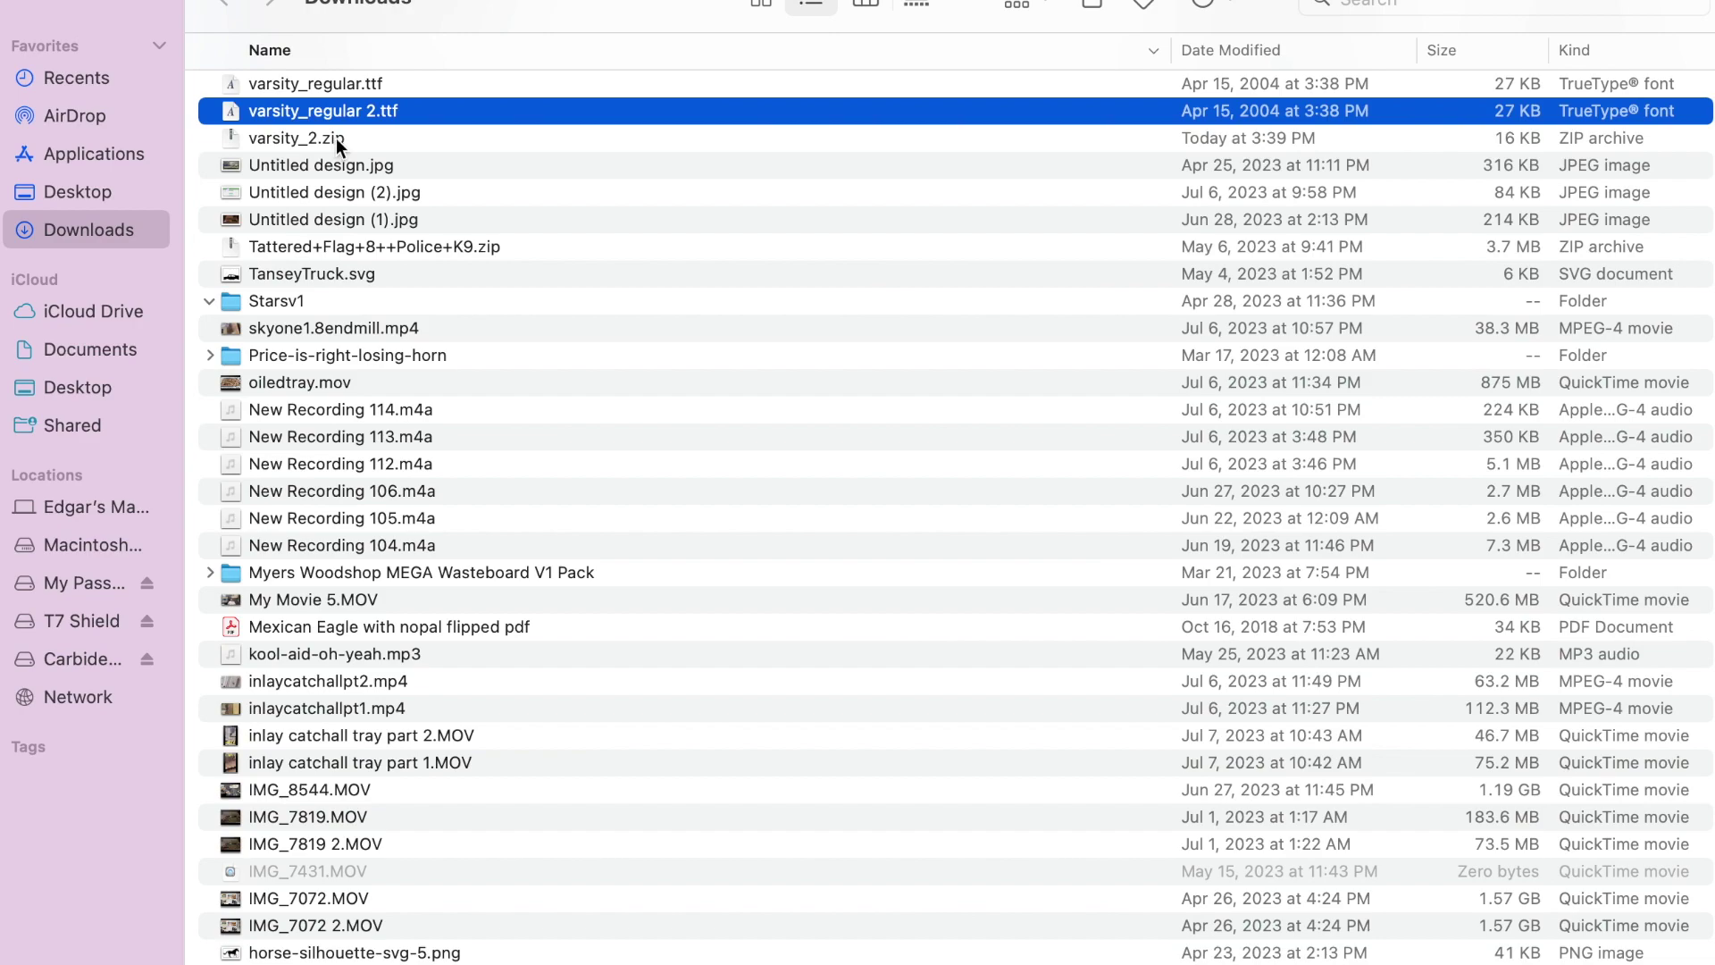
click(375, 87)
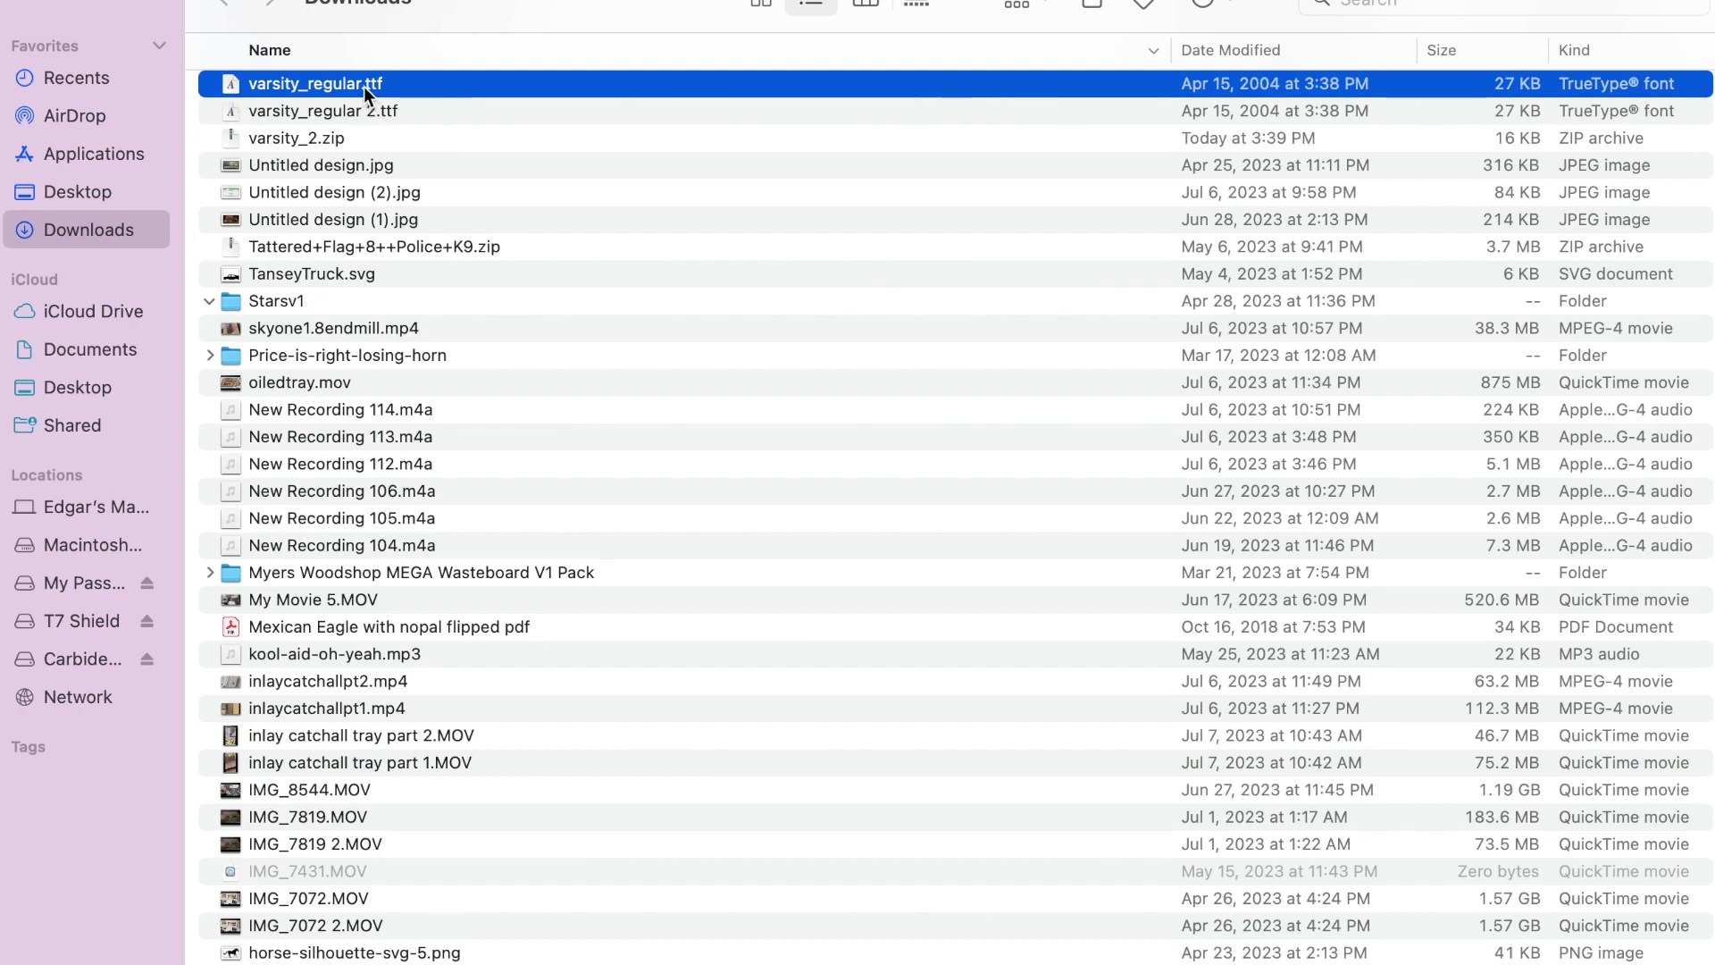
double_click(363, 86)
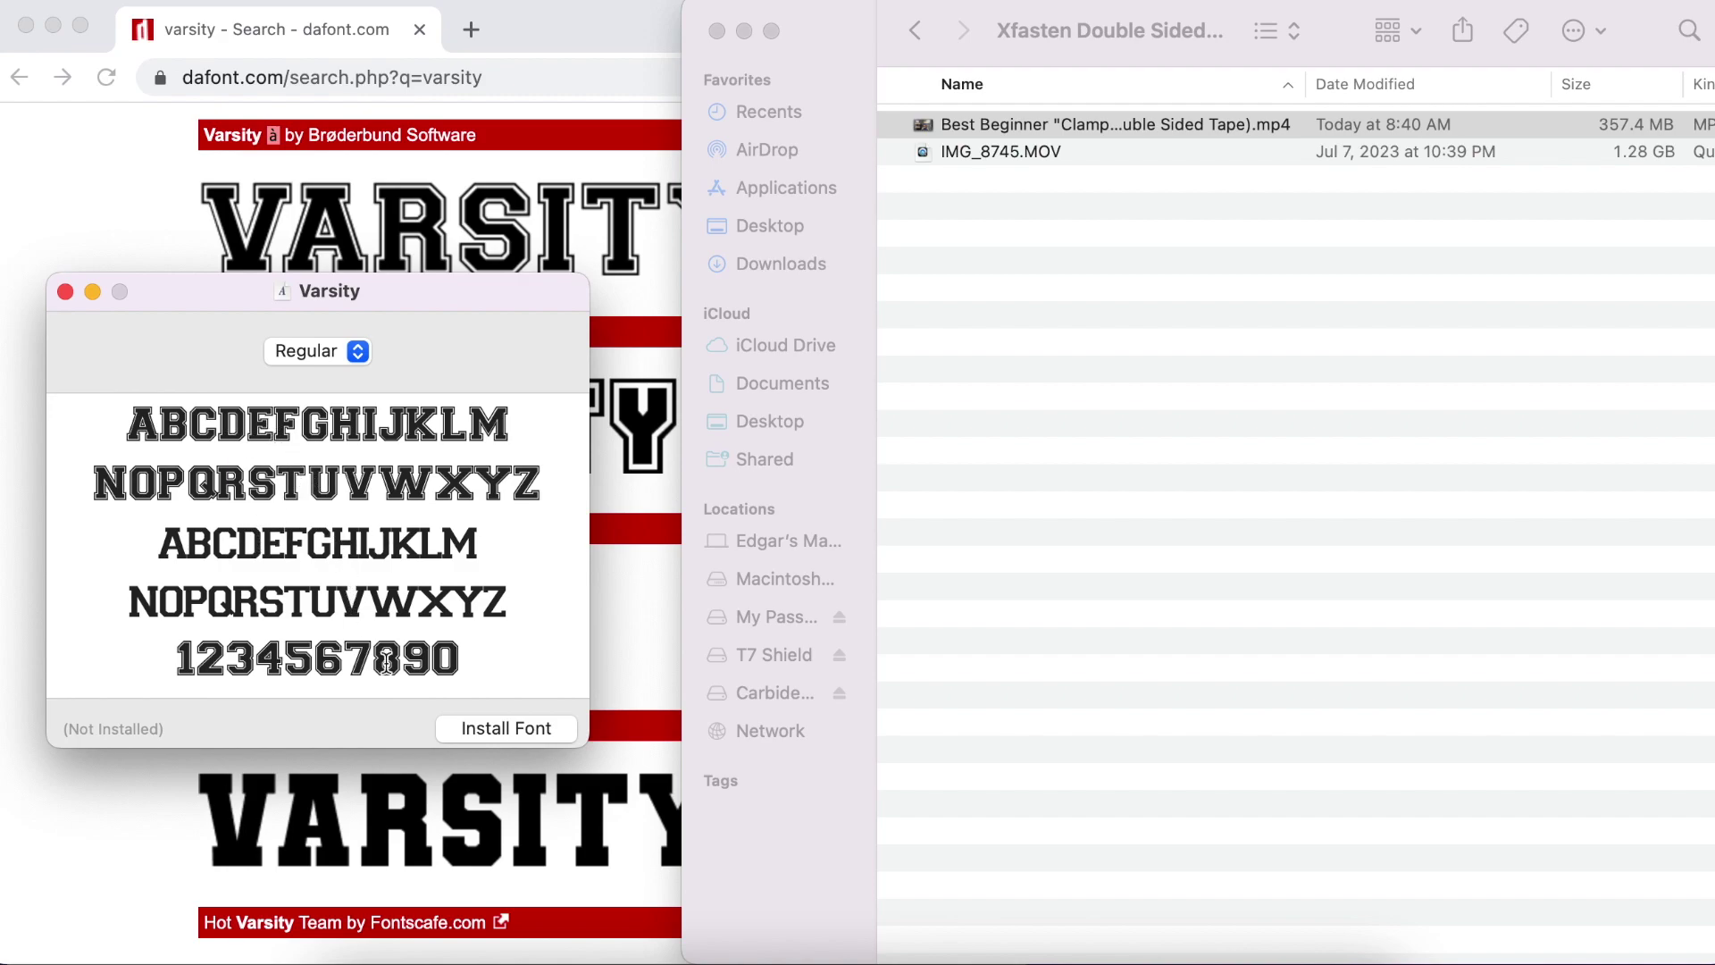
click(518, 733)
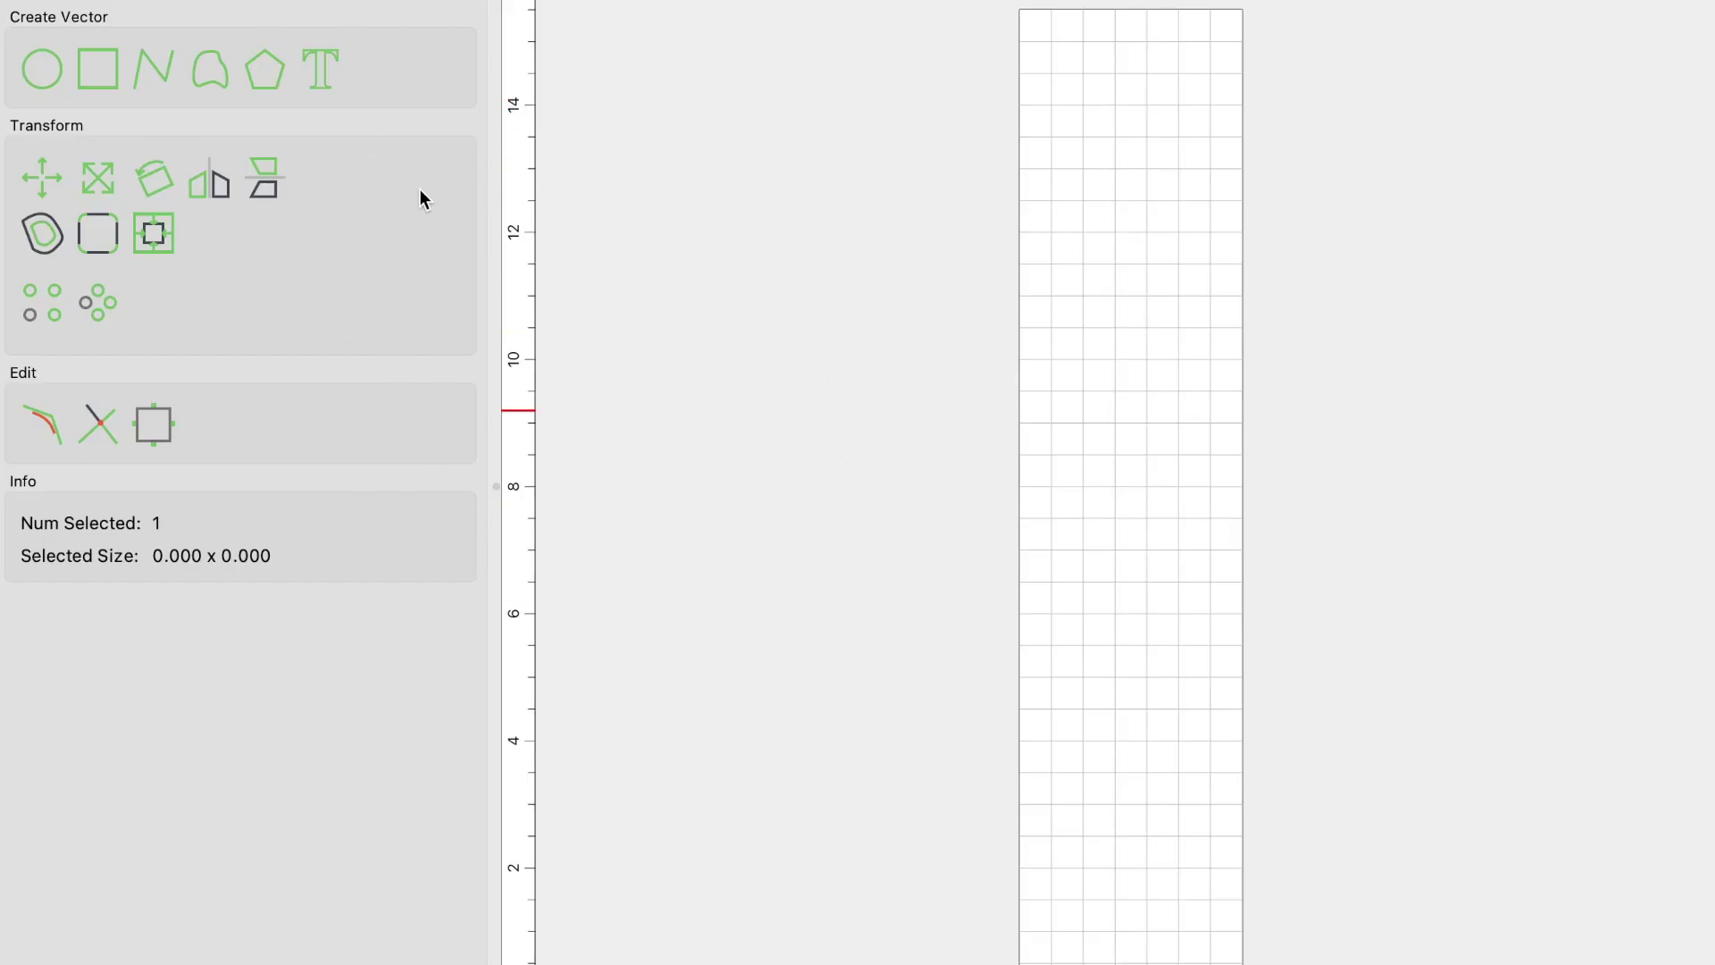
Start a text object, confirm Varsity is missing from the font list, then head to Quit
click(328, 65)
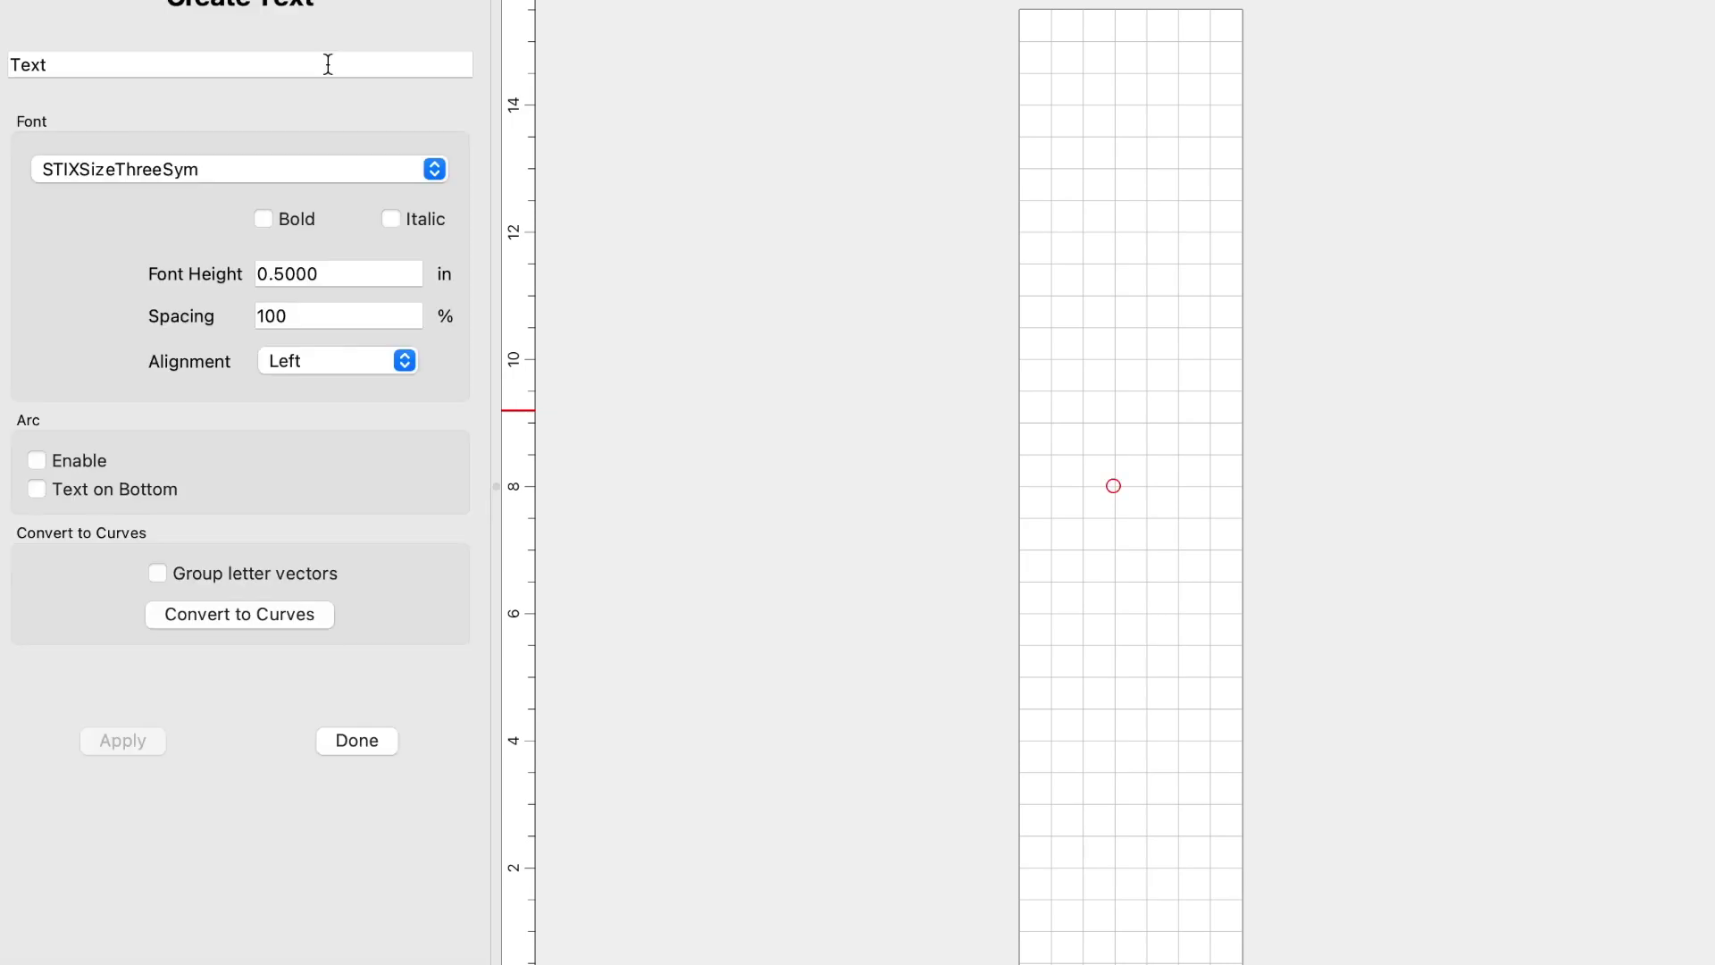
click(304, 170)
scroll(216, 614, down, 8)
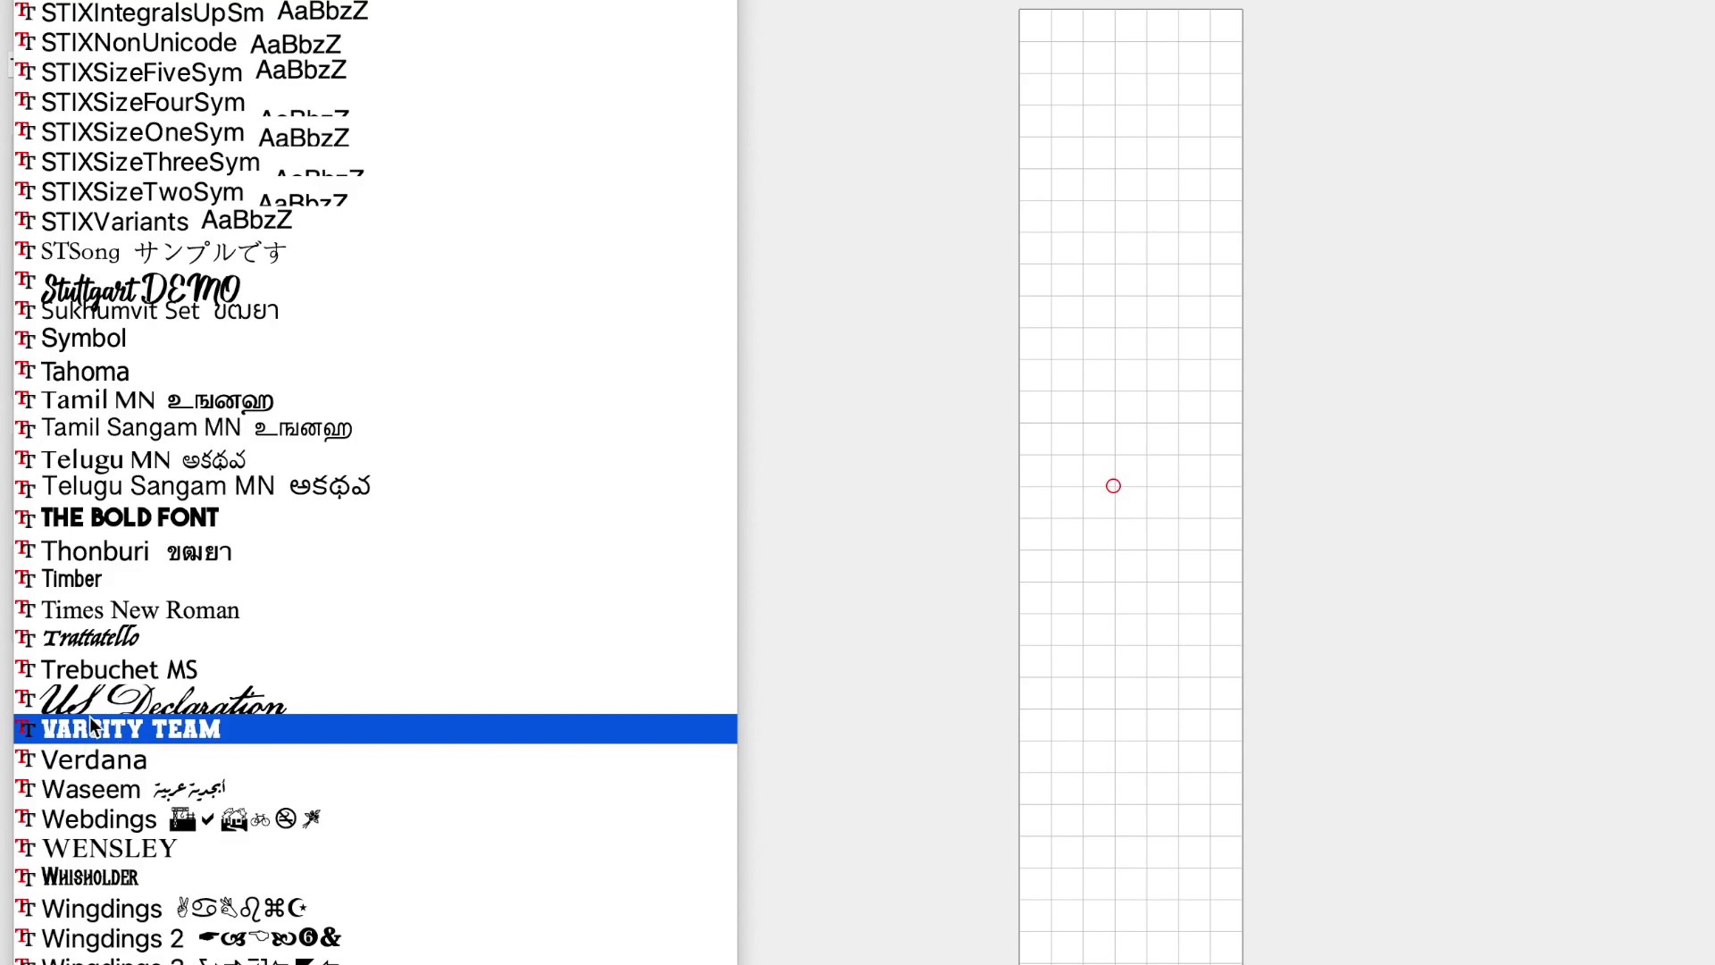
click(929, 622)
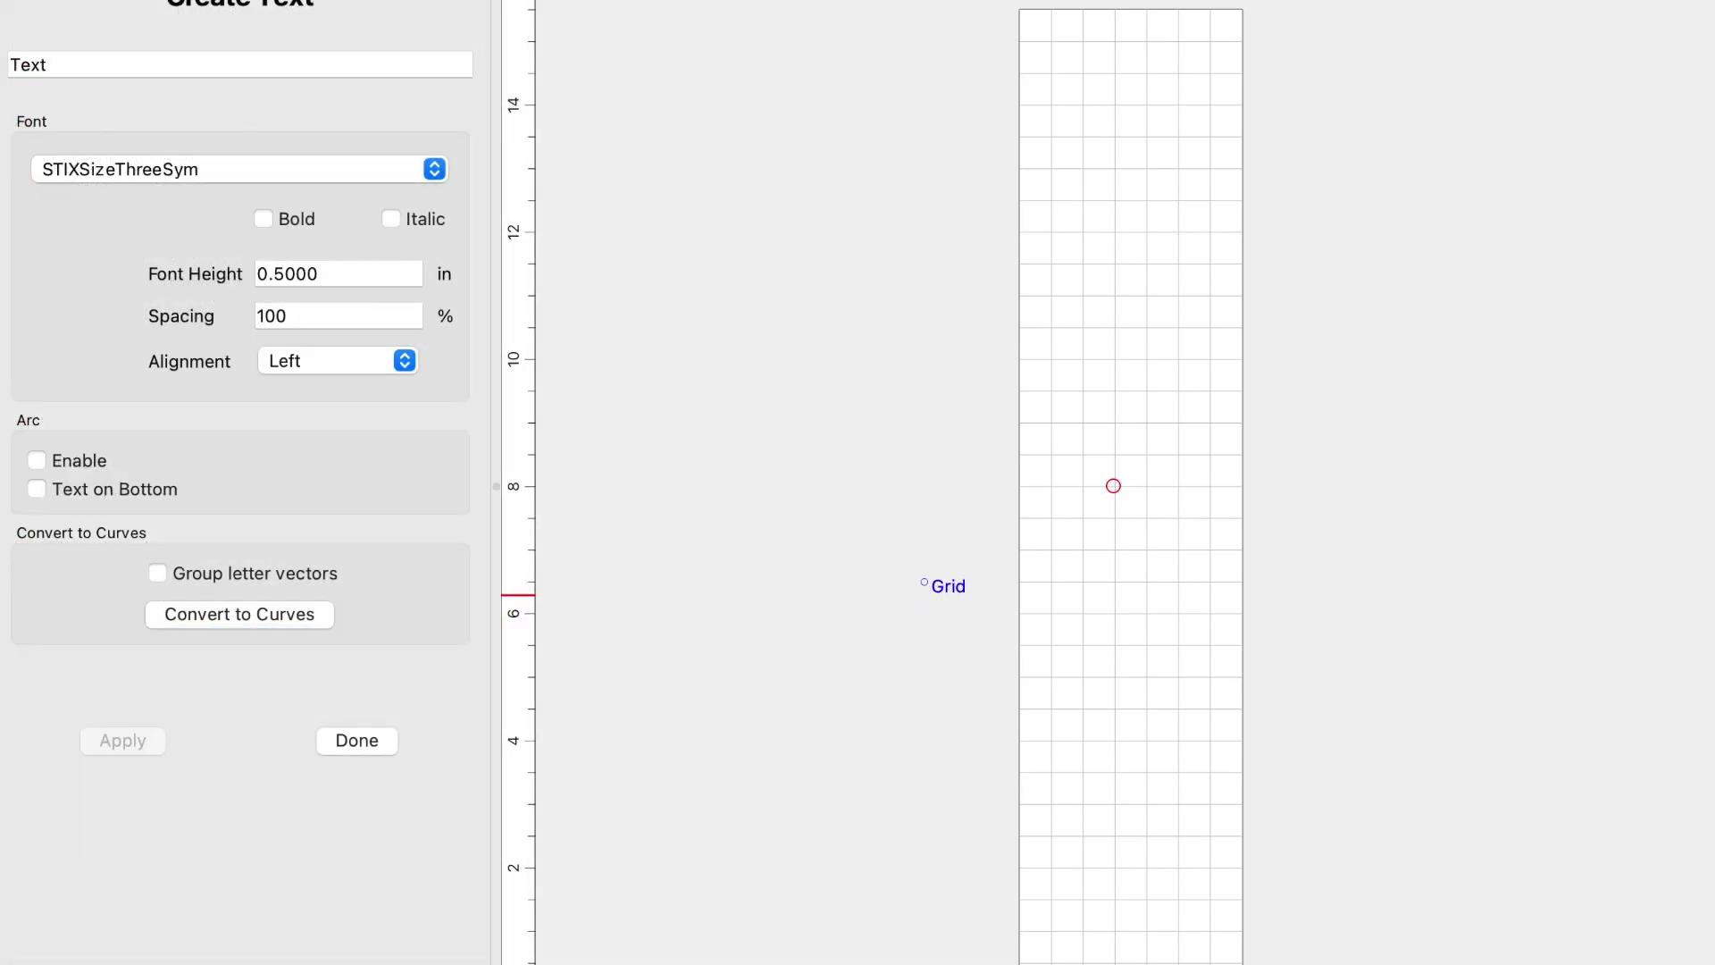
click(98, 7)
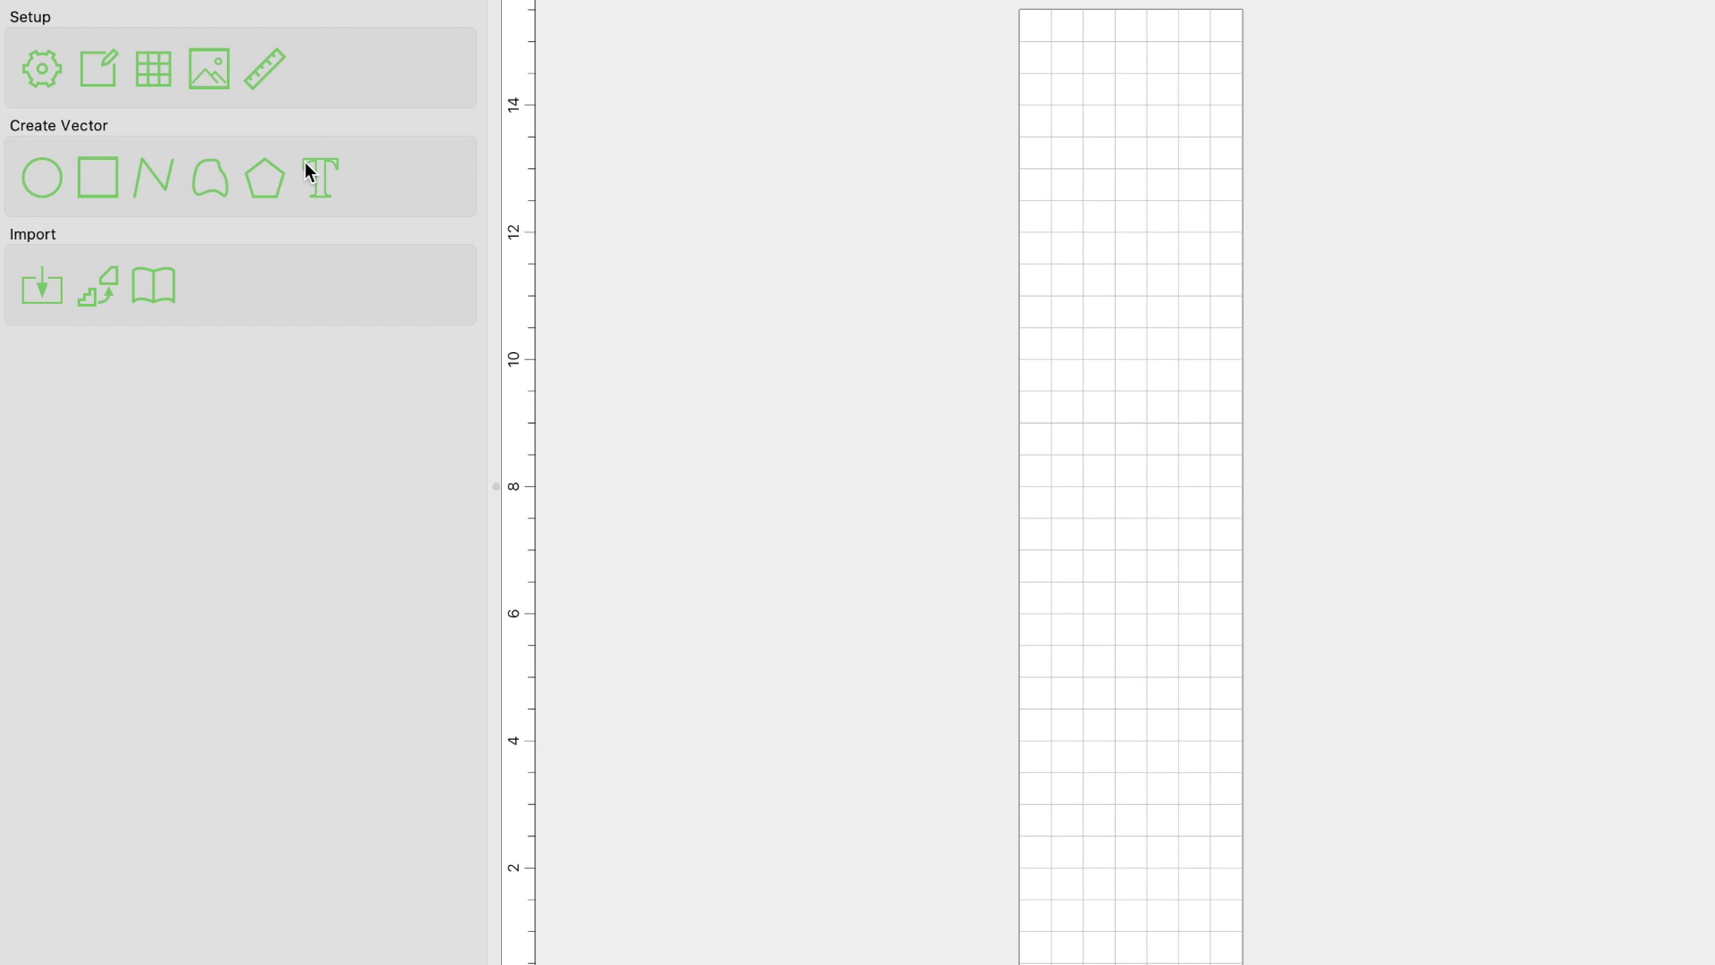
Create a new text object and set its font to the newly installed Varsity
click(320, 177)
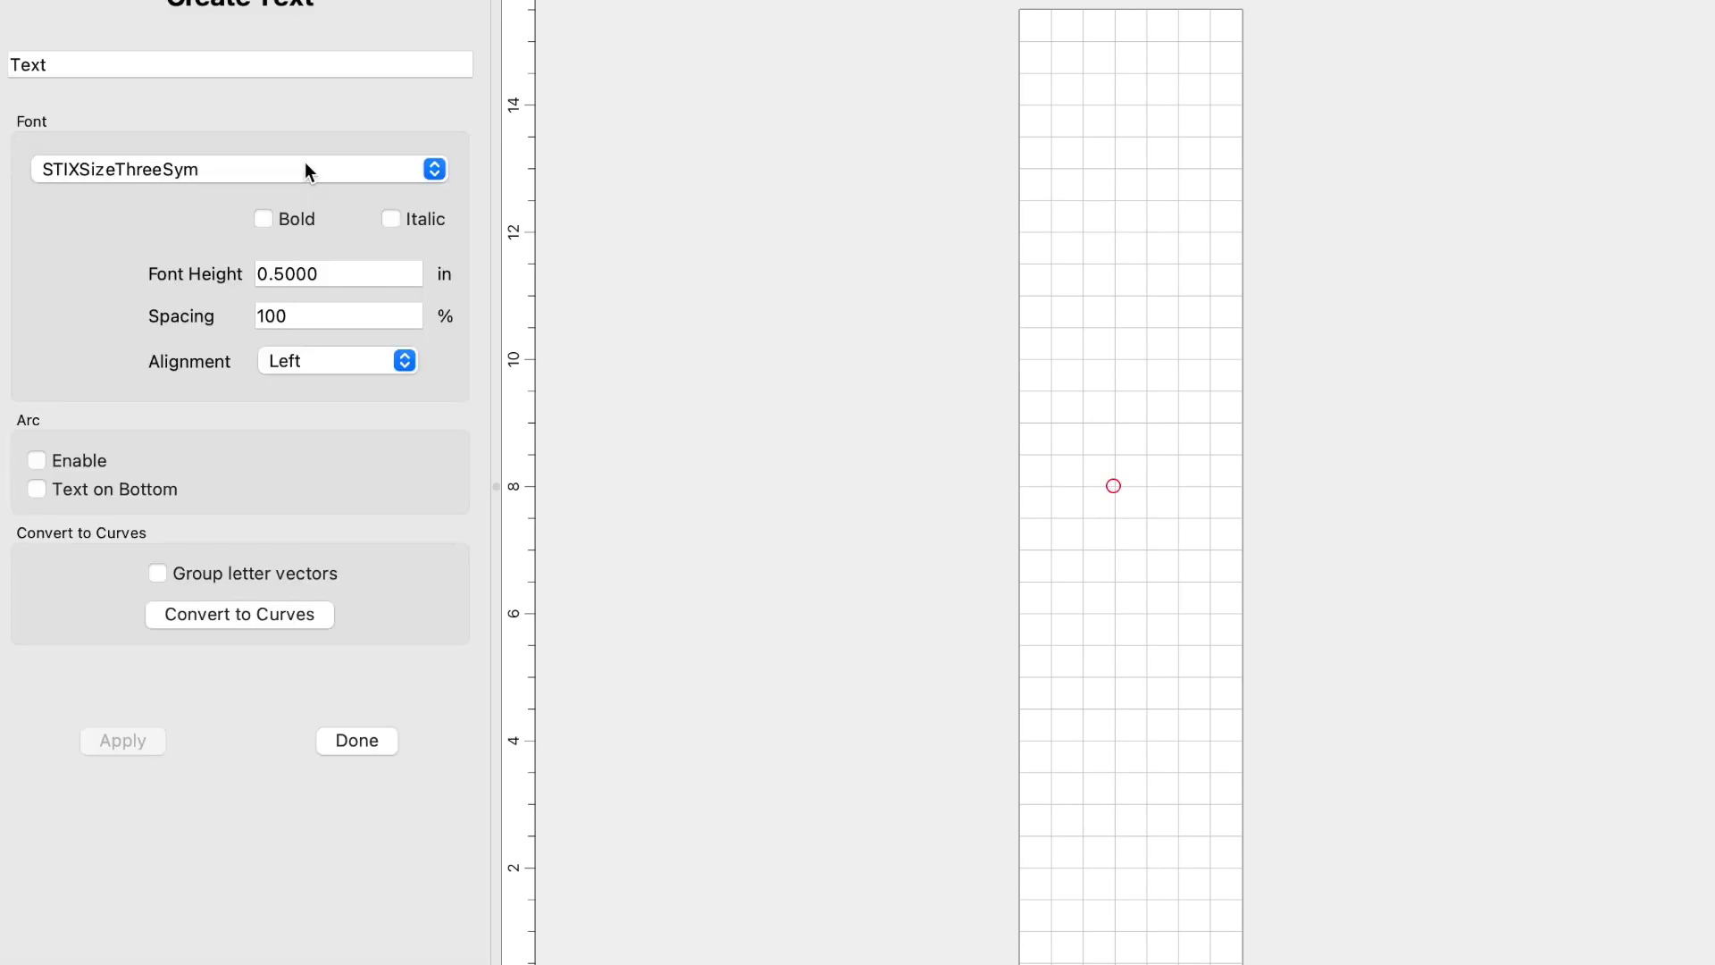
click(303, 163)
click(252, 517)
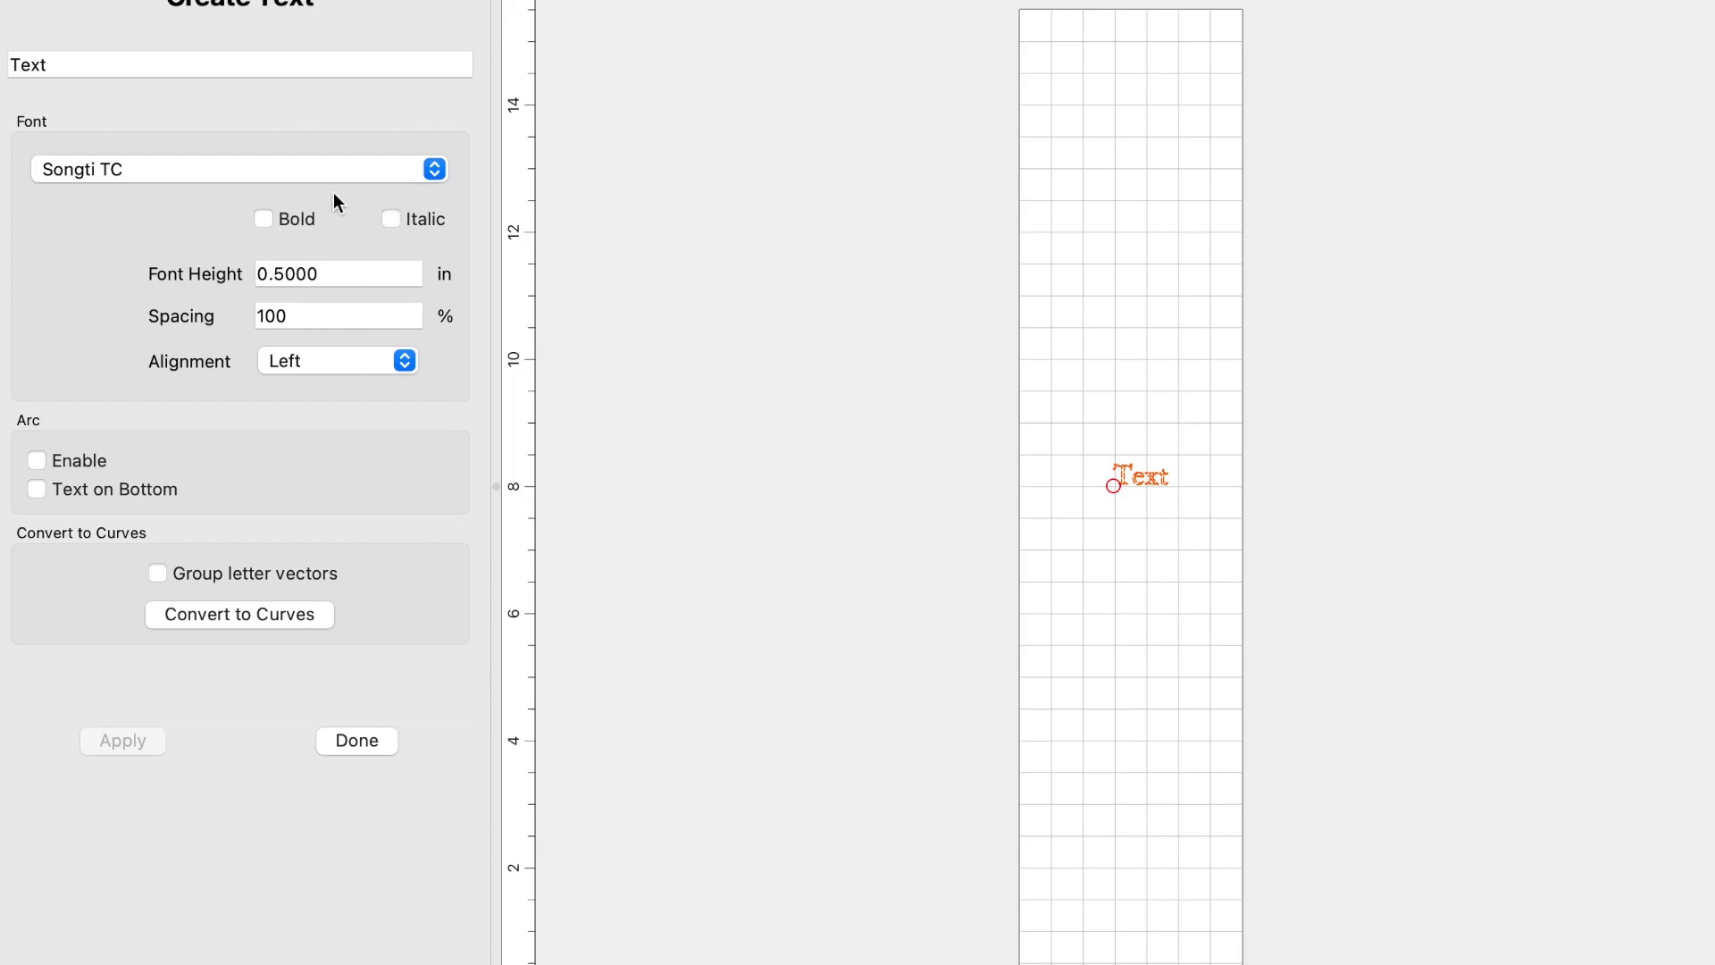
click(336, 169)
scroll(282, 534, down, 10)
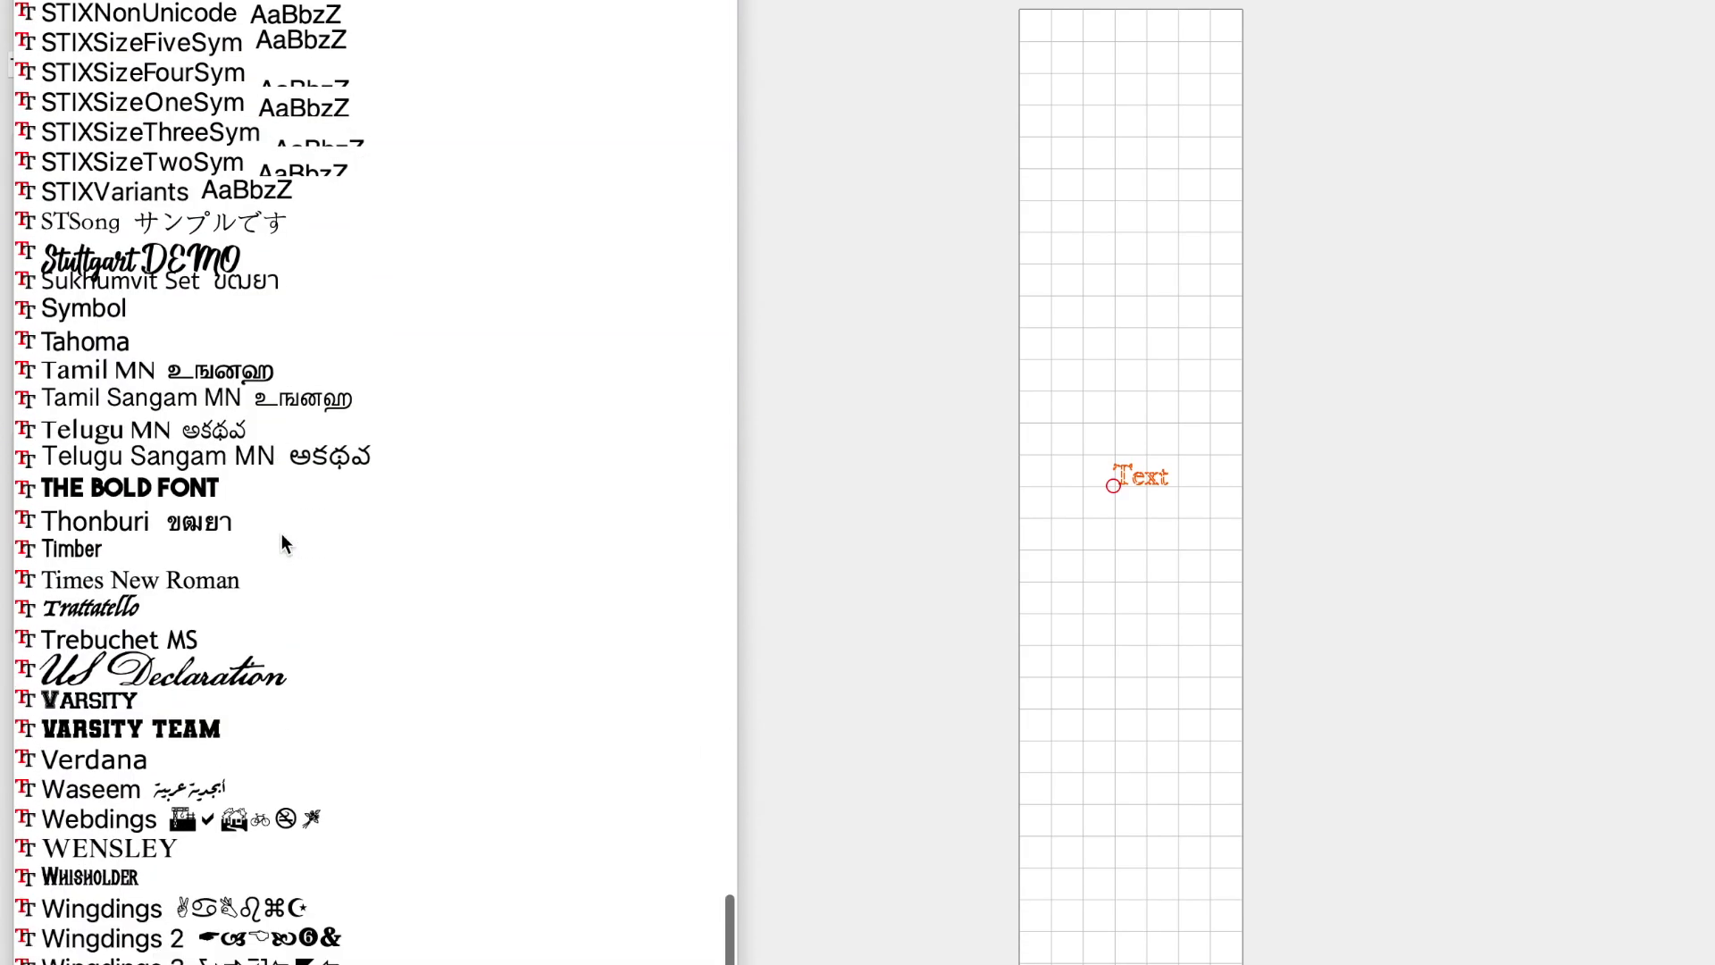
click(126, 704)
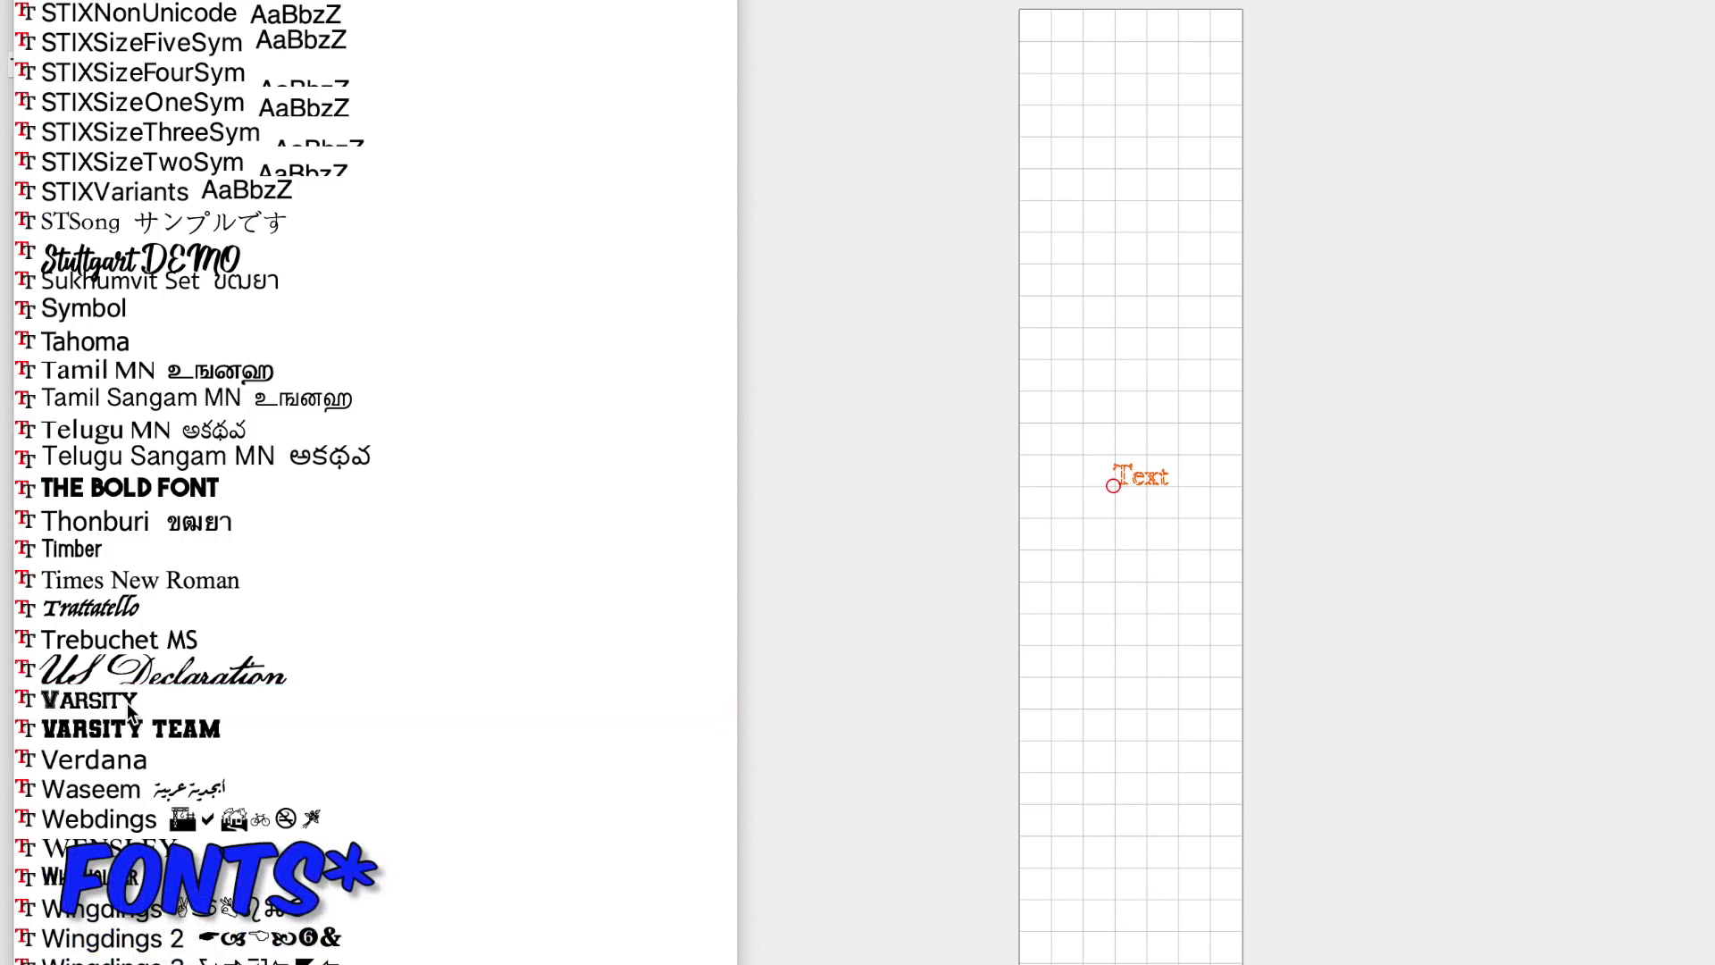
click(123, 739)
Replace the placeholder wording with 'thank you' and finish the Varsity text object
scroll(1223, 501, up, 5)
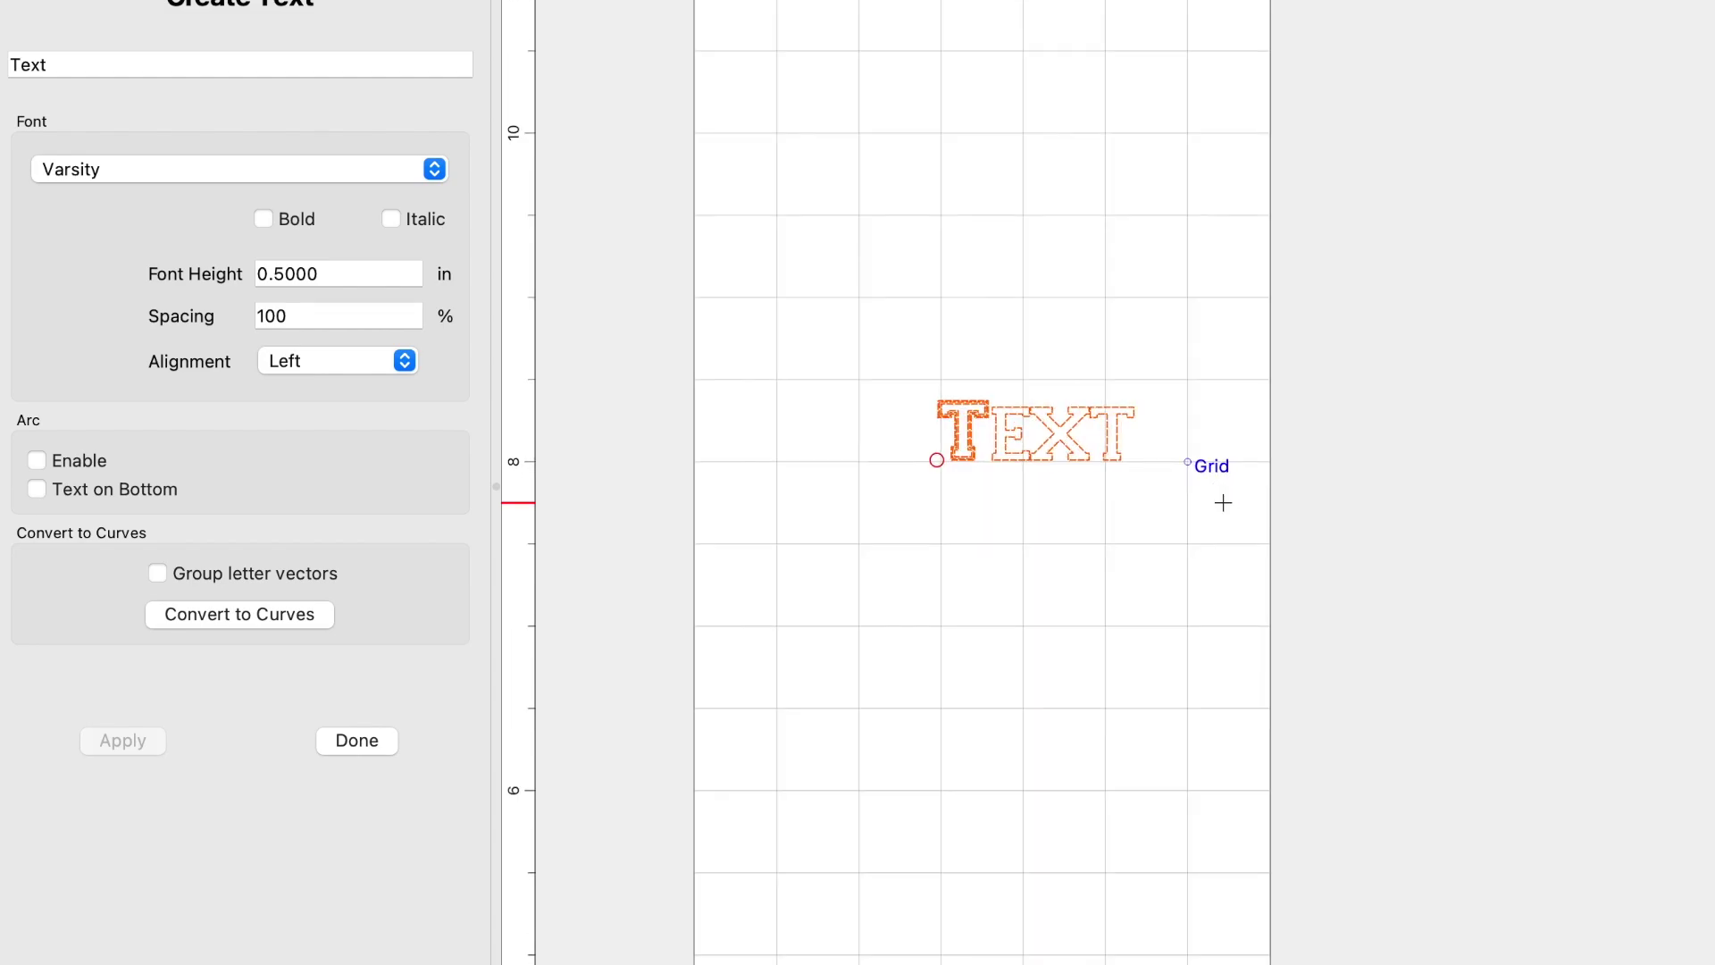
scroll(1016, 457, up, 3)
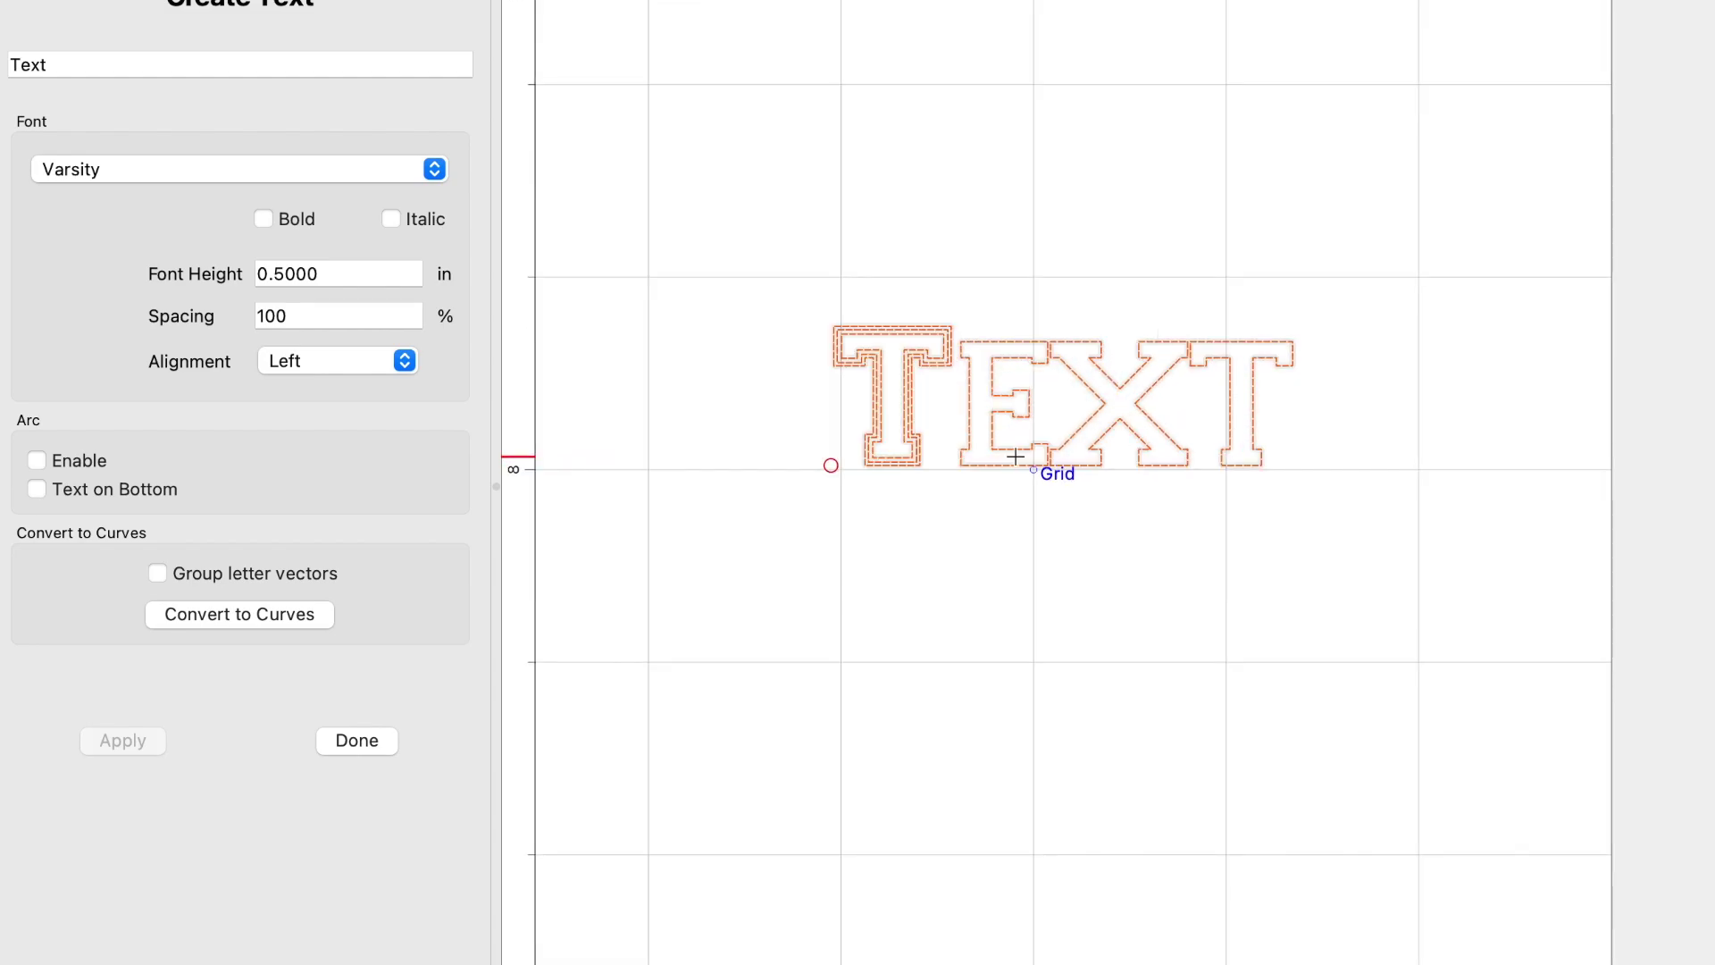
scroll(1016, 456, up, 4)
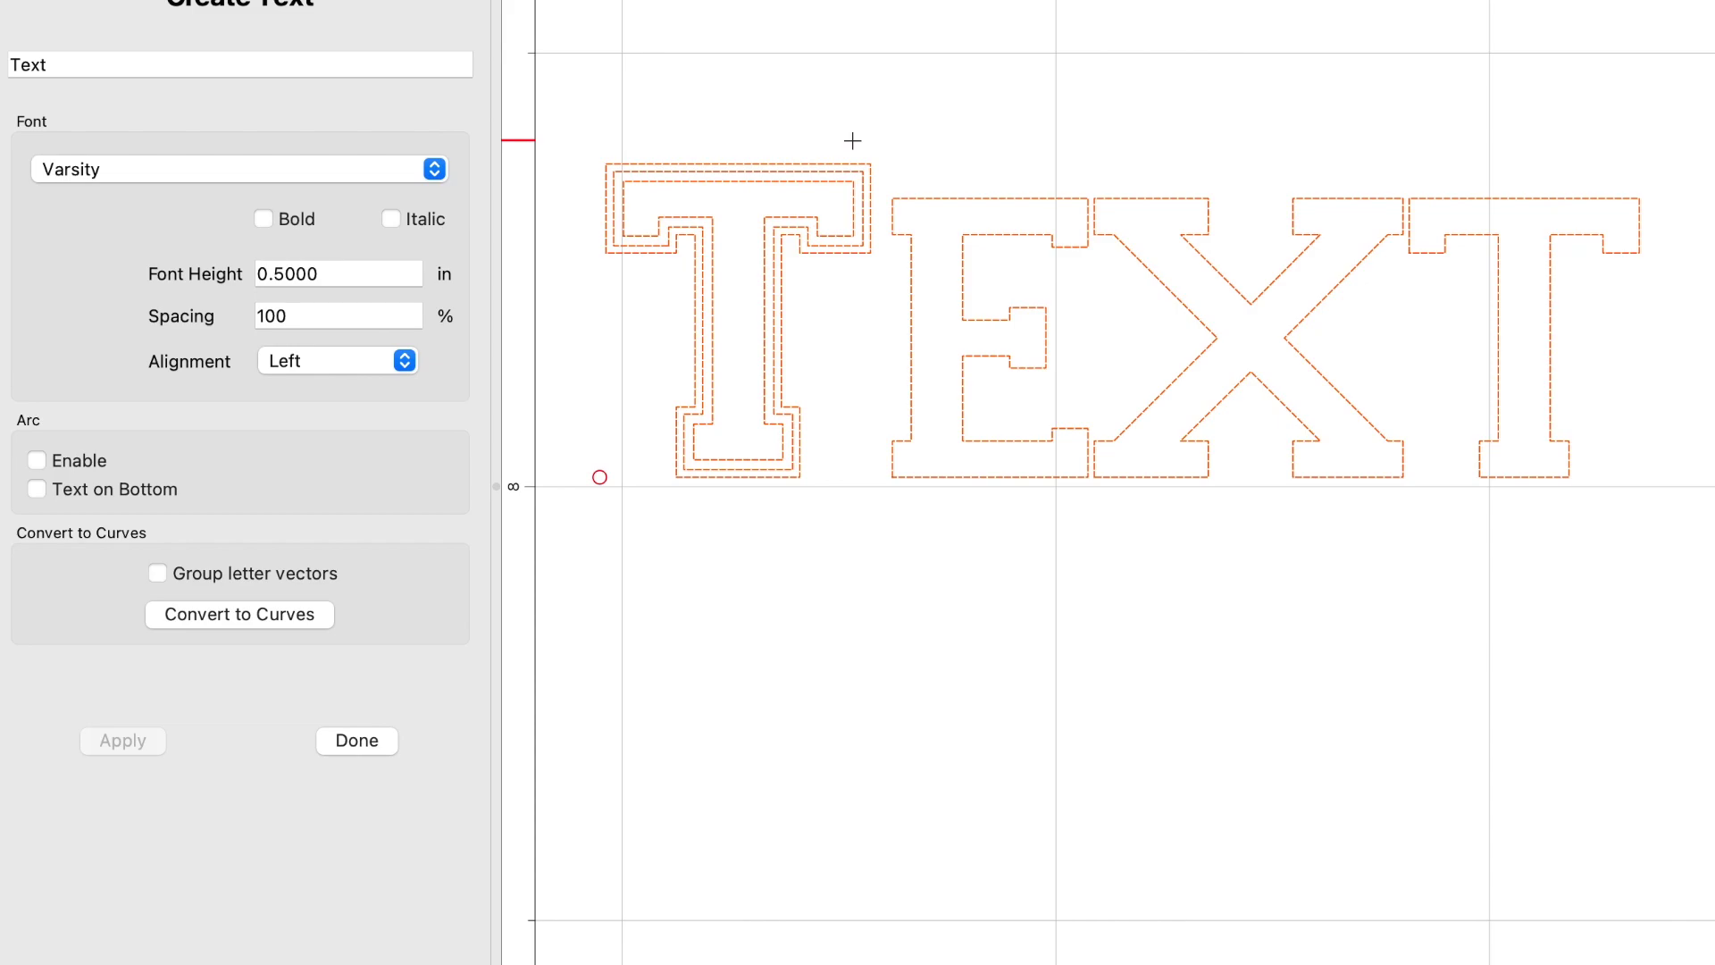
double_click(172, 68)
text(thank you)
key(Return)
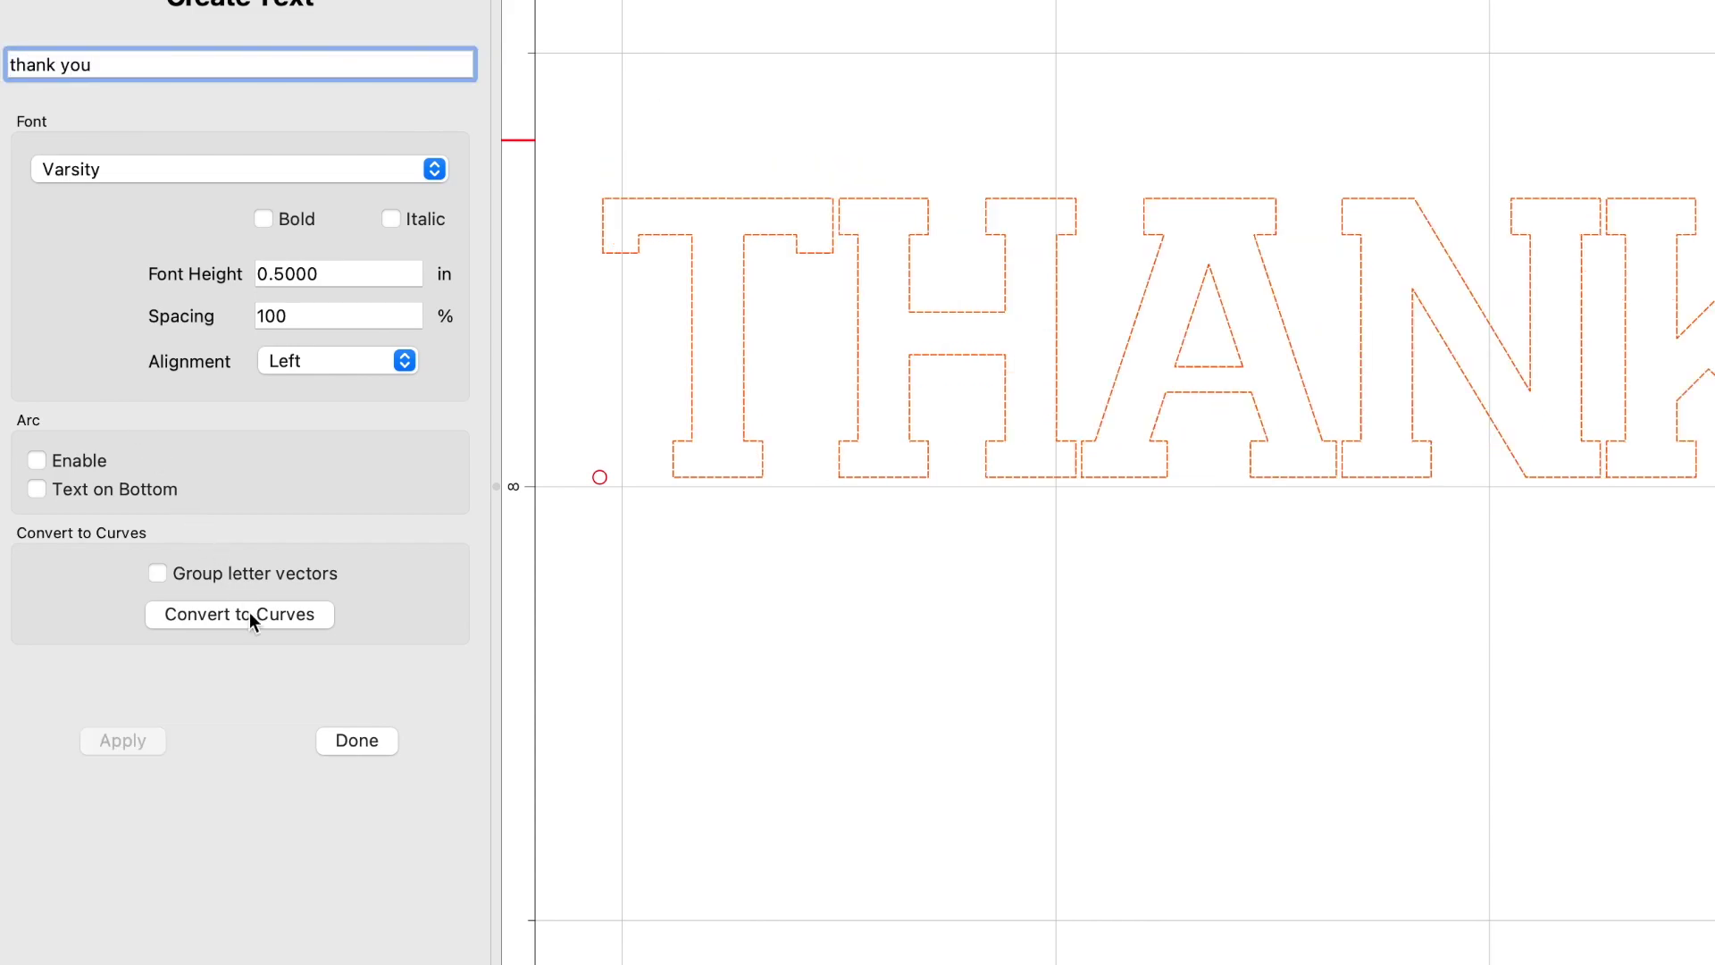
click(357, 741)
Zoom out and drag the THANK YOU lettering further left on the page
scroll(965, 687, down, 5)
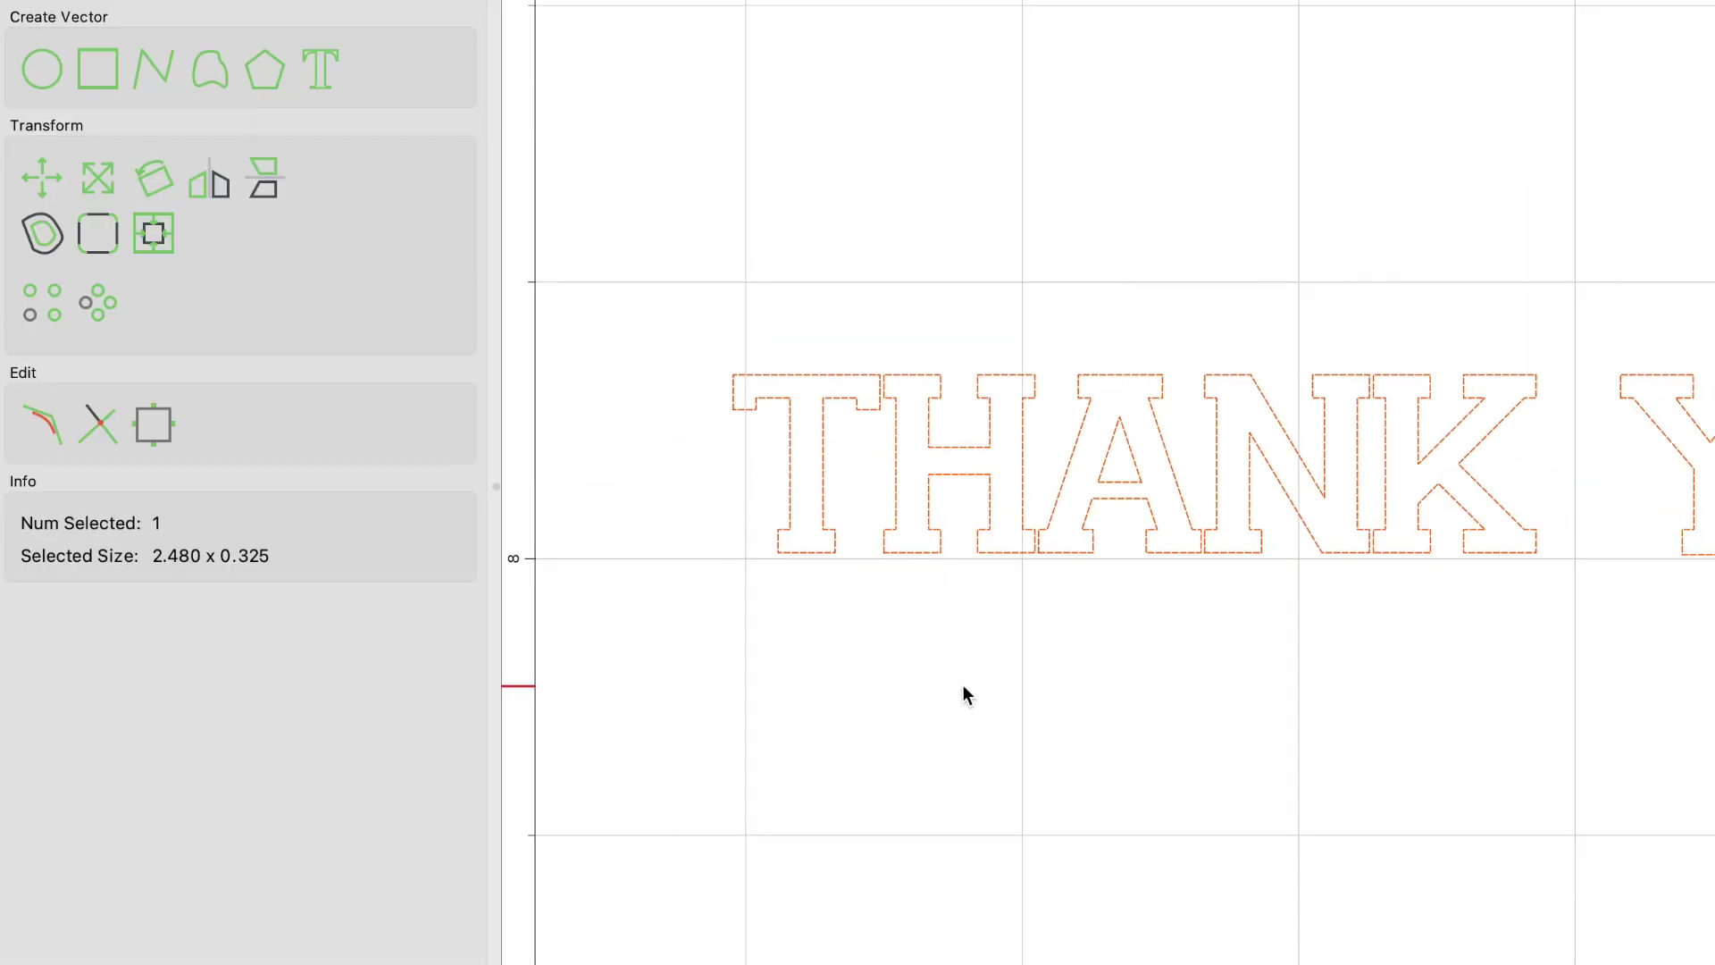
scroll(962, 686, down, 3)
drag(1072, 598, 785, 598)
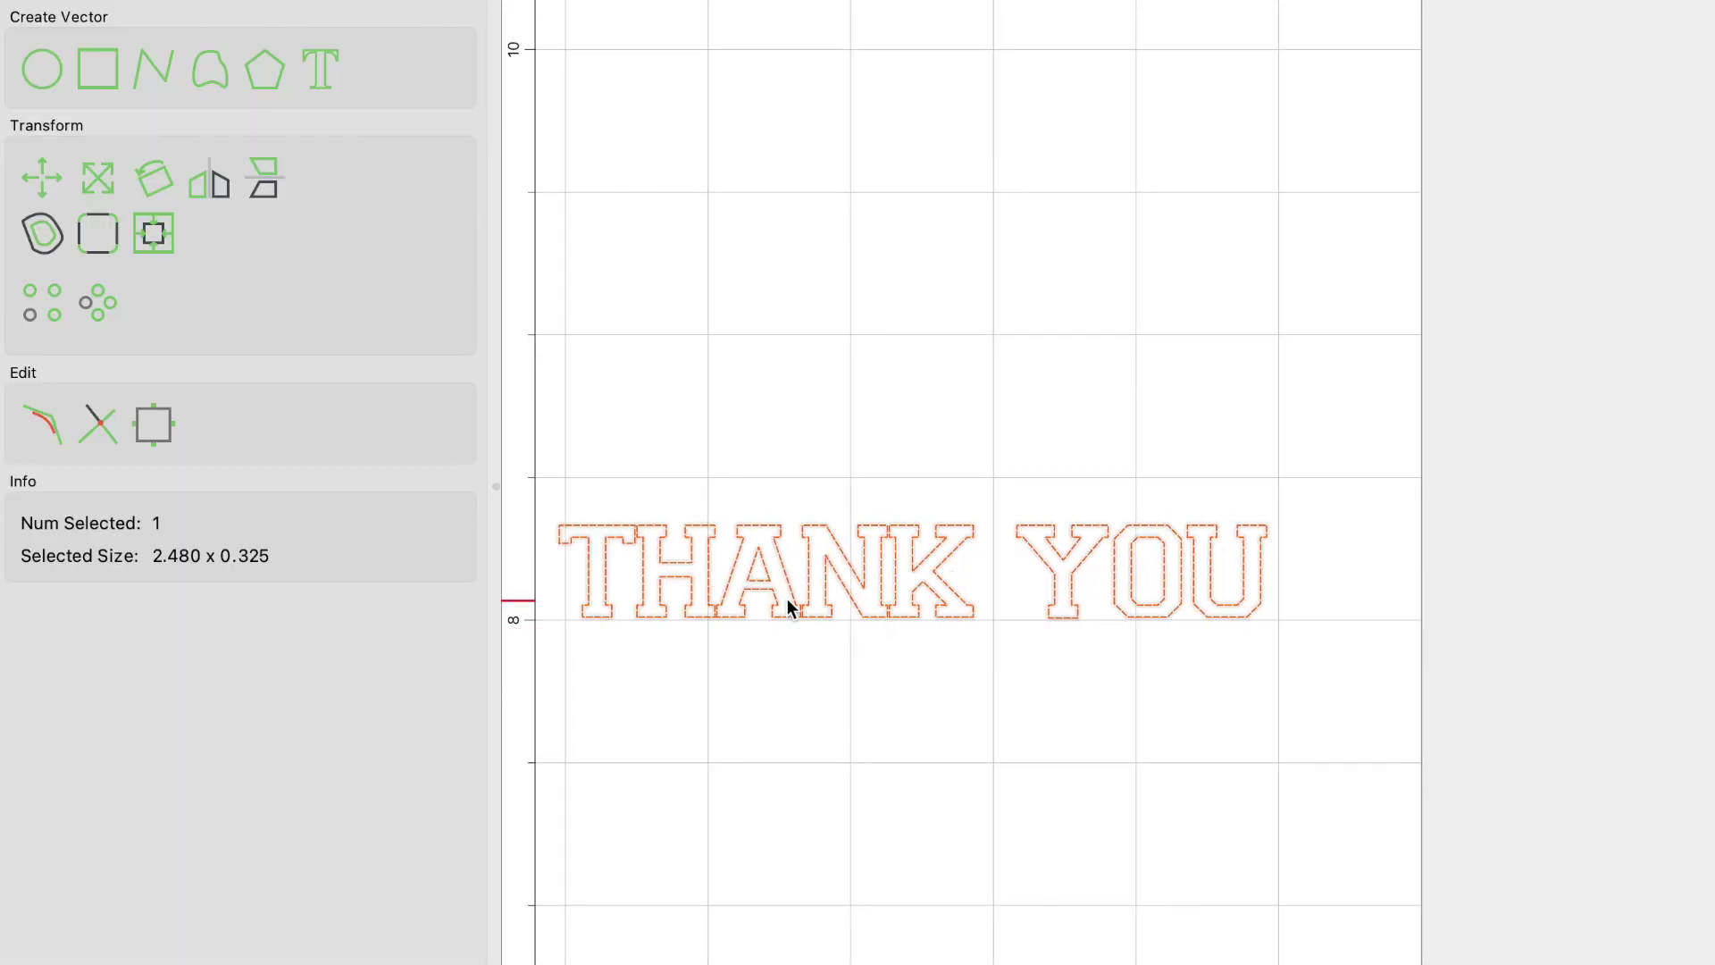